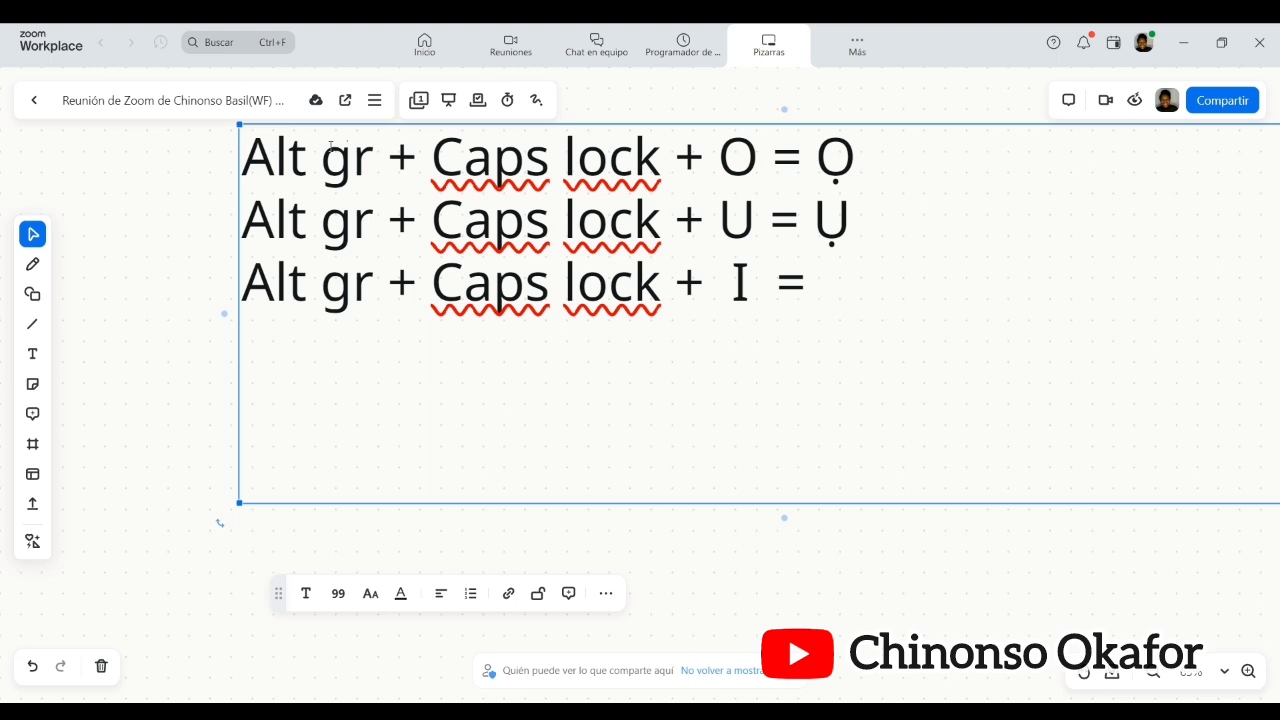
# Complete the third shortcut line on the whiteboard with "Ị" and begin a new line with "Al".
pyautogui.write('Ị')
pyautogui.press('Return')
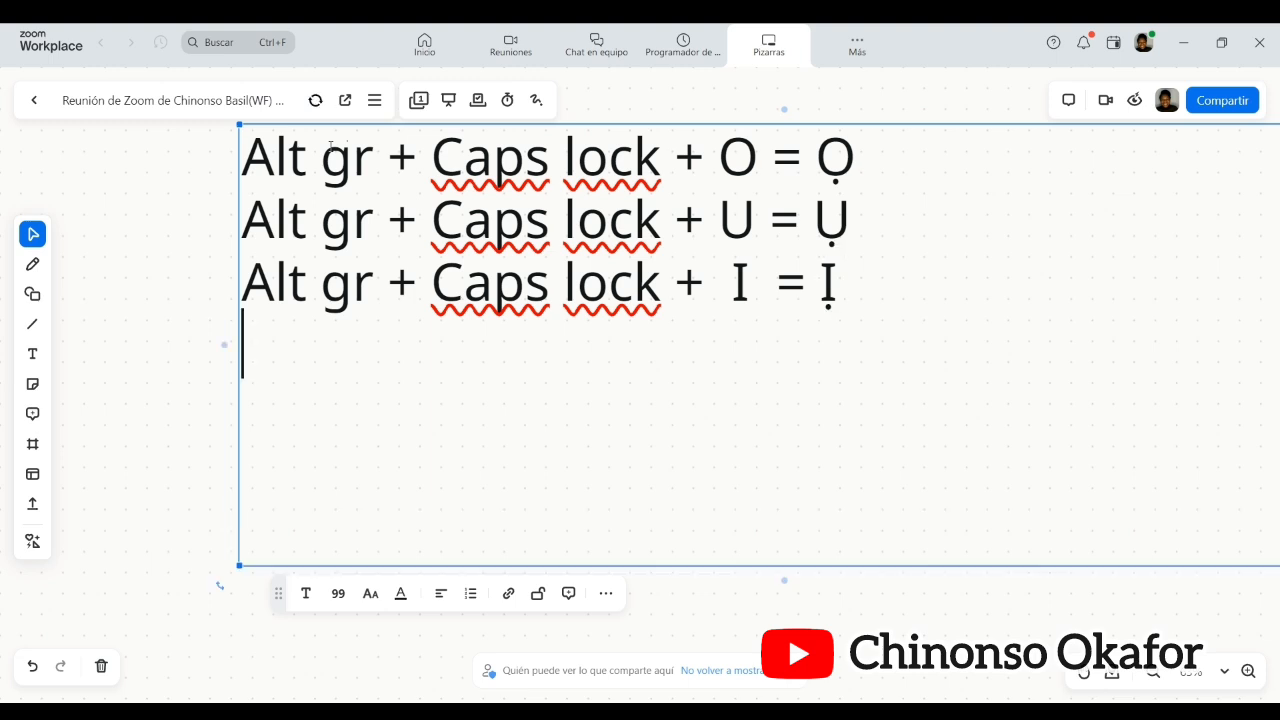
pyautogui.write('Al')
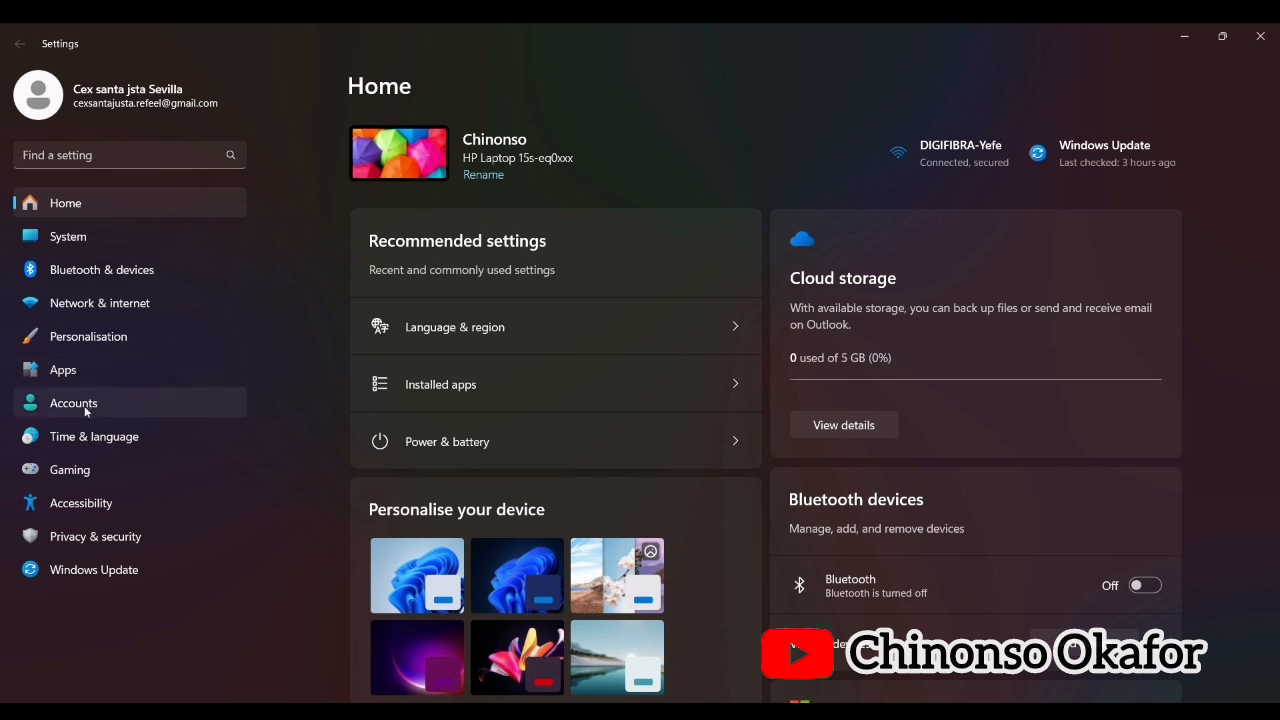
# Switch to Windows Settings and install Igbo as an additional preferred language under the language and region settings.
pyautogui.click(95, 441)
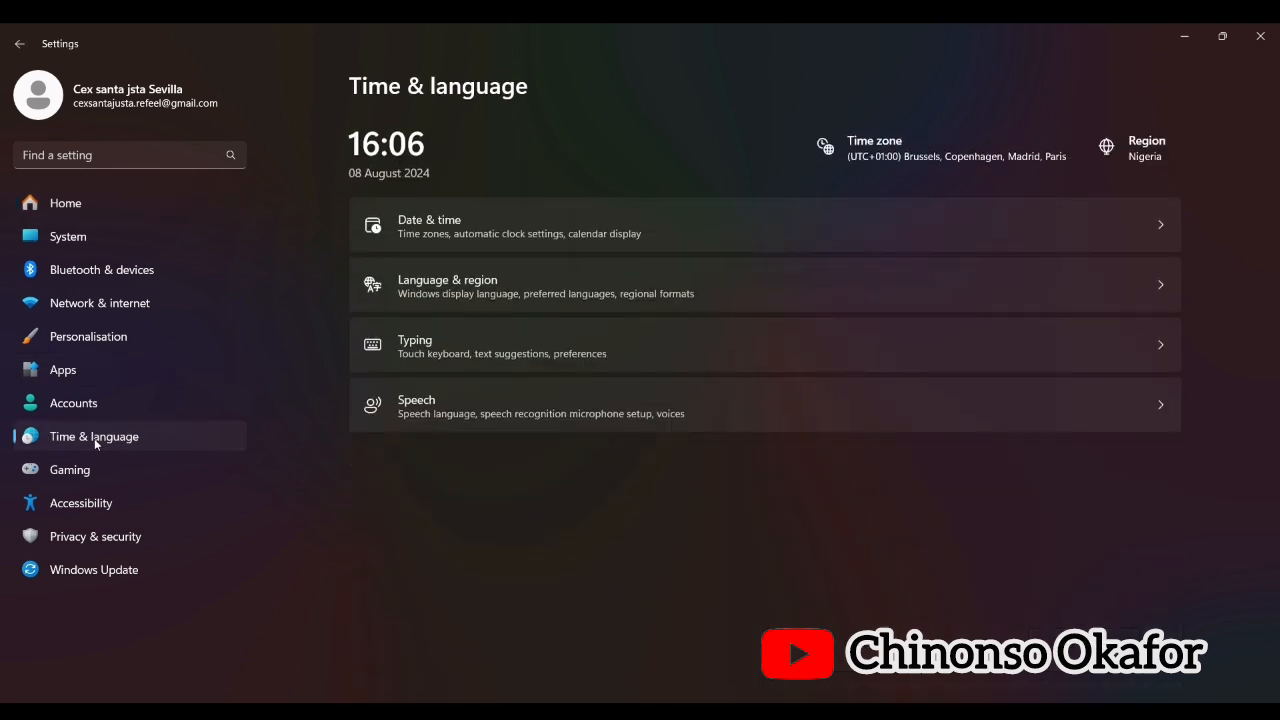
pyautogui.click(508, 296)
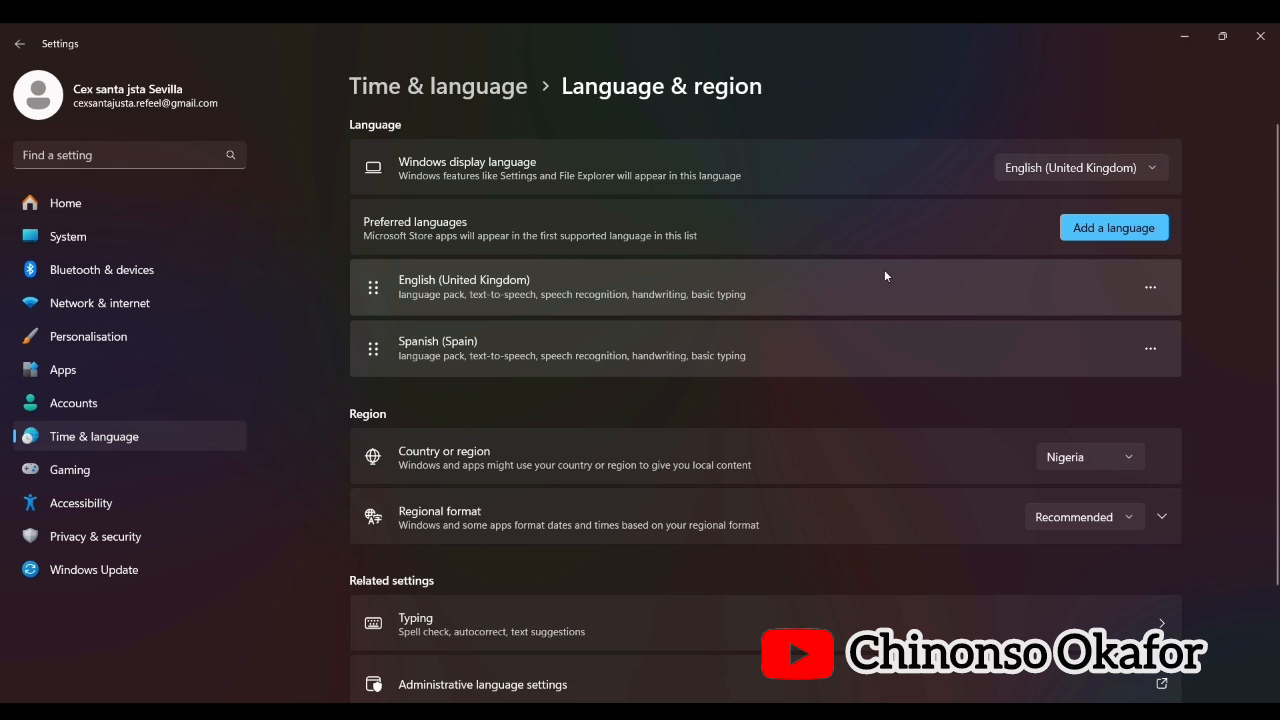
pyautogui.click(1098, 232)
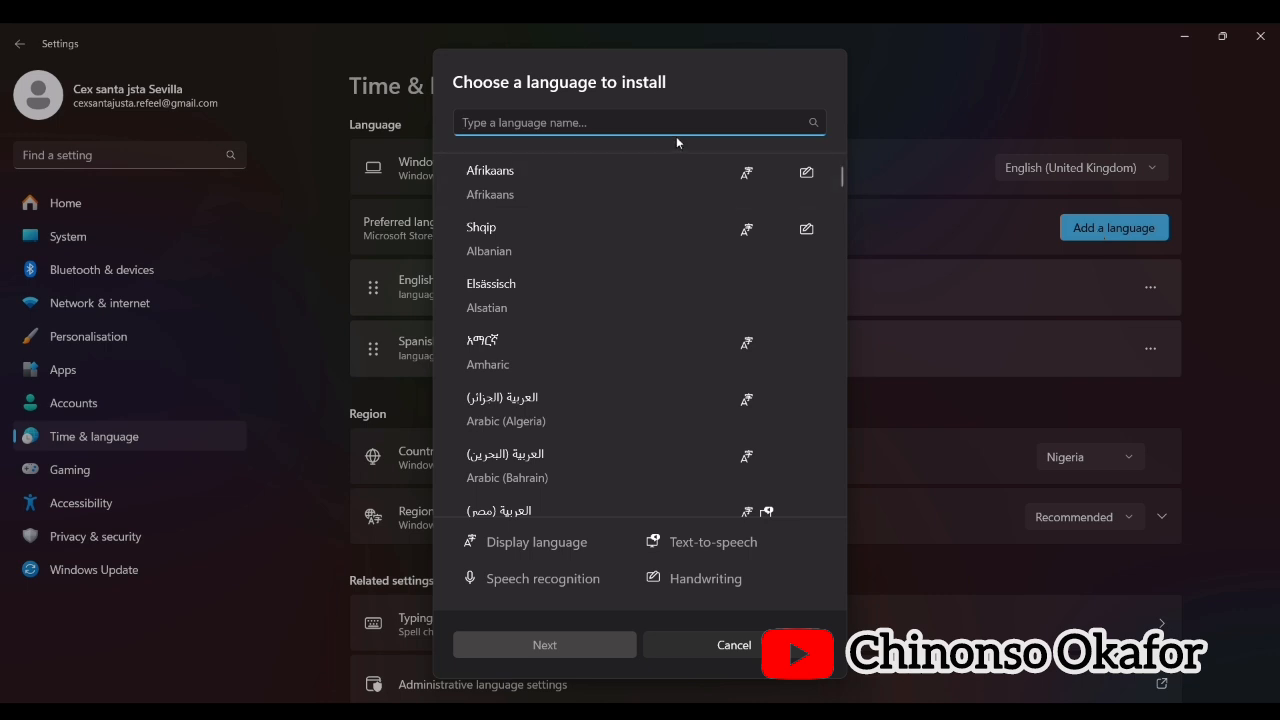
pyautogui.write('igb')
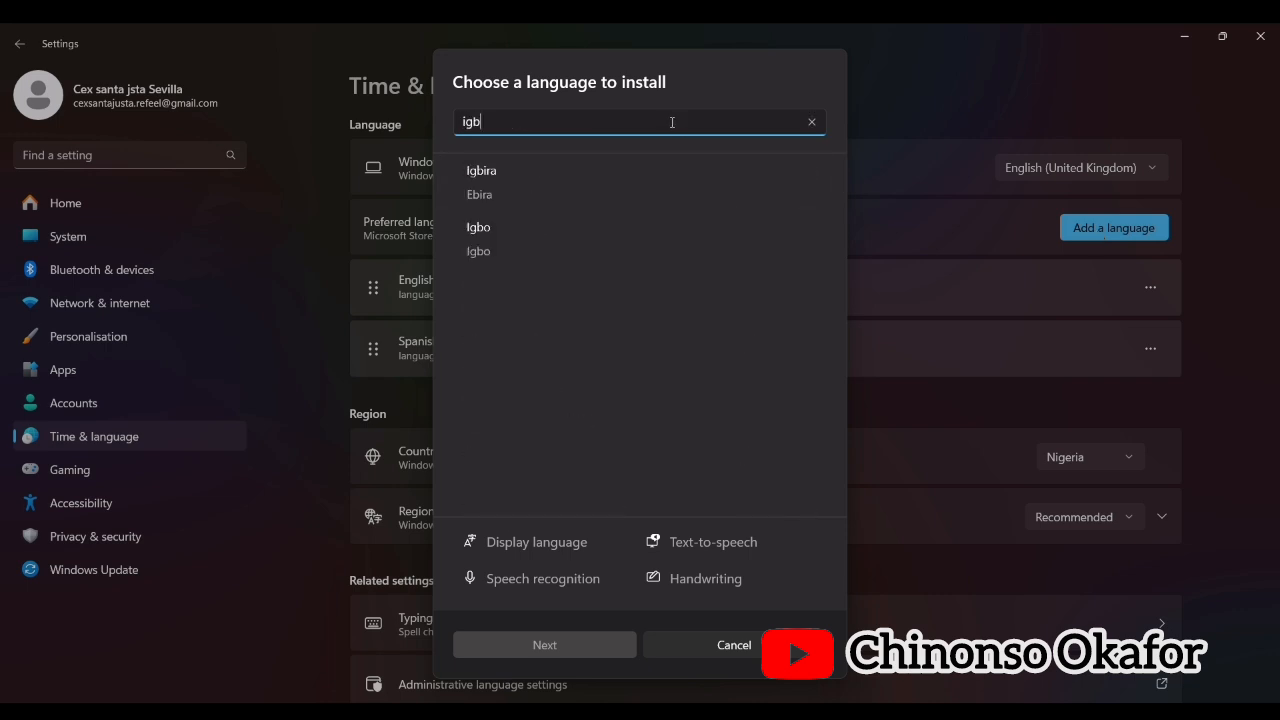
pyautogui.write('o')
pyautogui.click(623, 175)
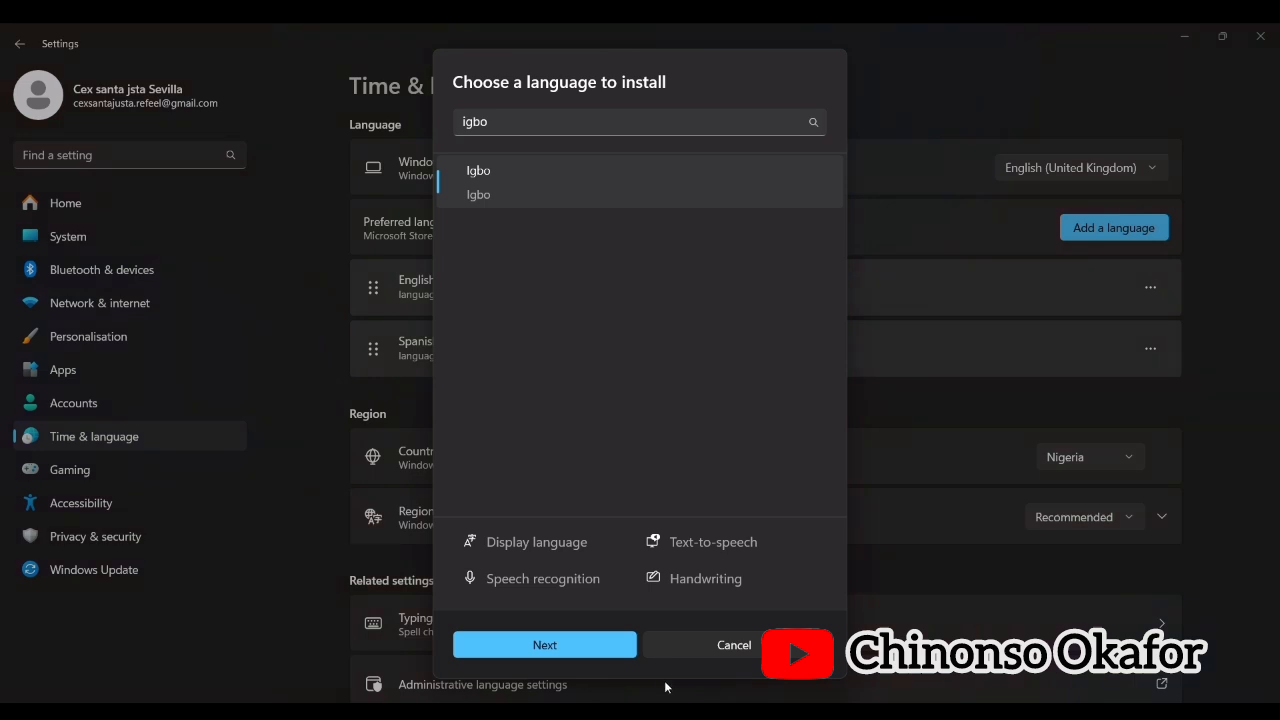
pyautogui.click(586, 642)
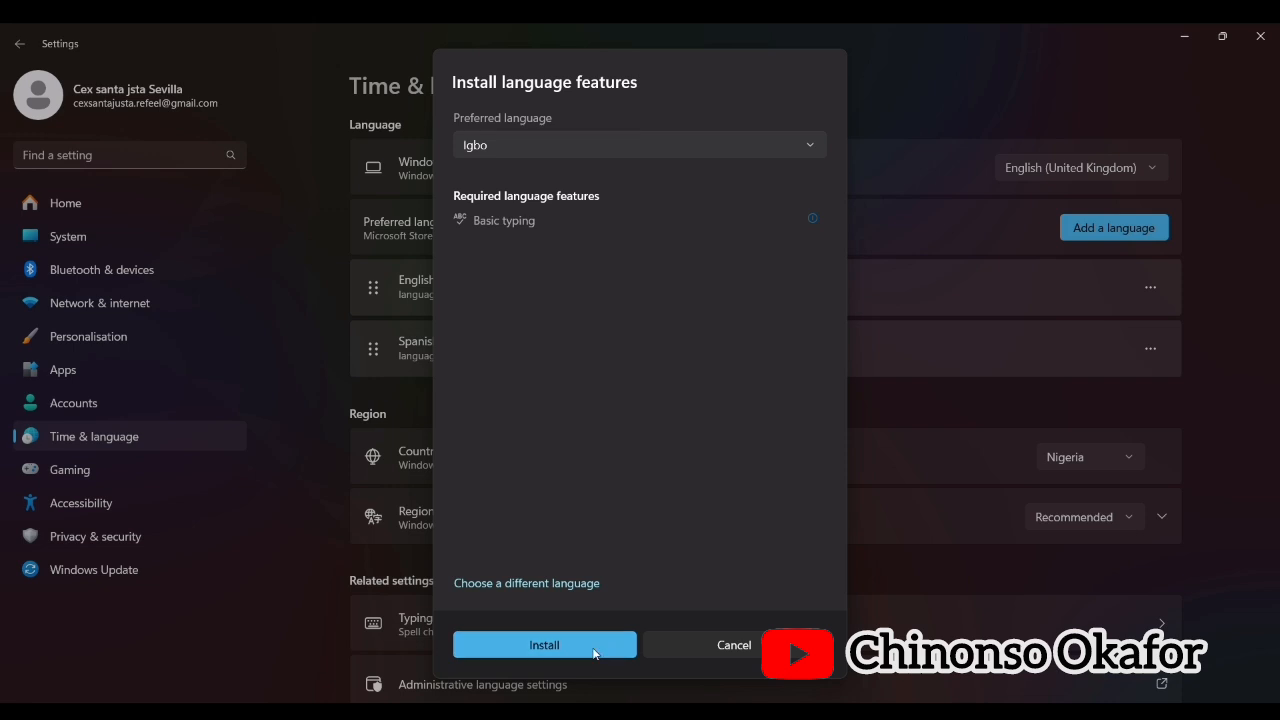
pyautogui.click(591, 649)
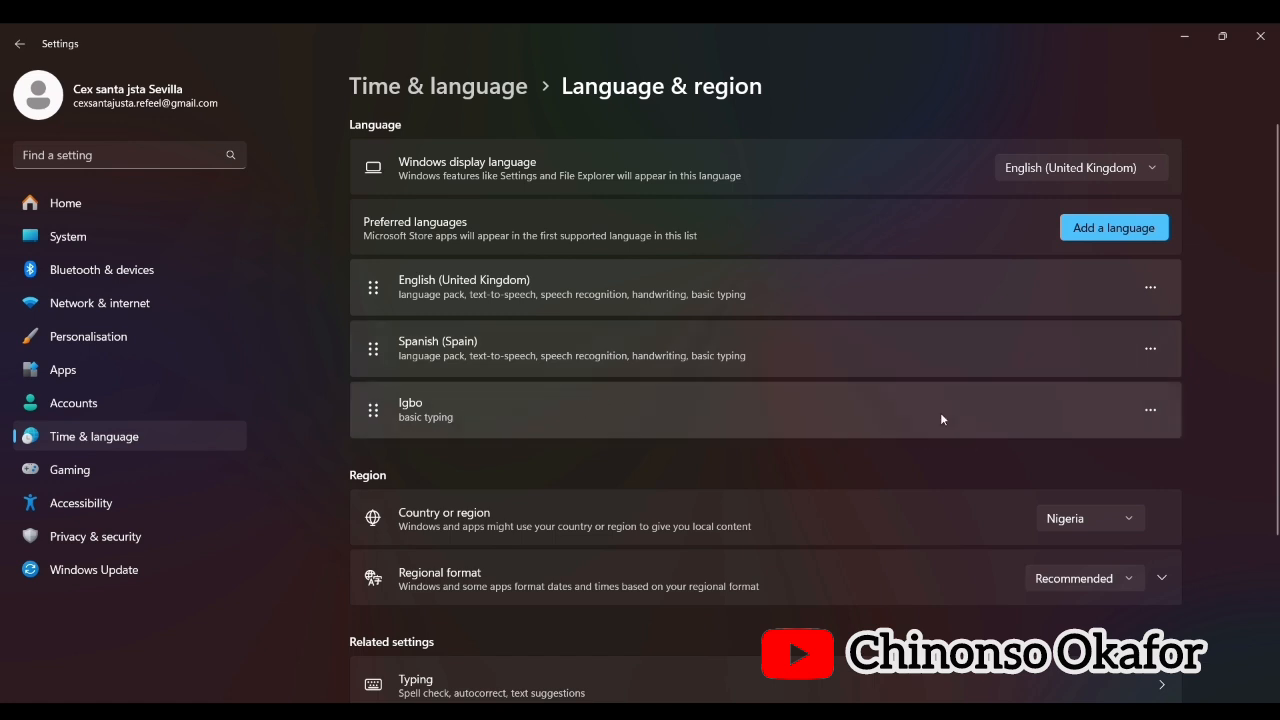
# Move Igbo up twice in the preferred languages list, above Spanish (Spain) and English (United Kingdom).
pyautogui.click(1151, 414)
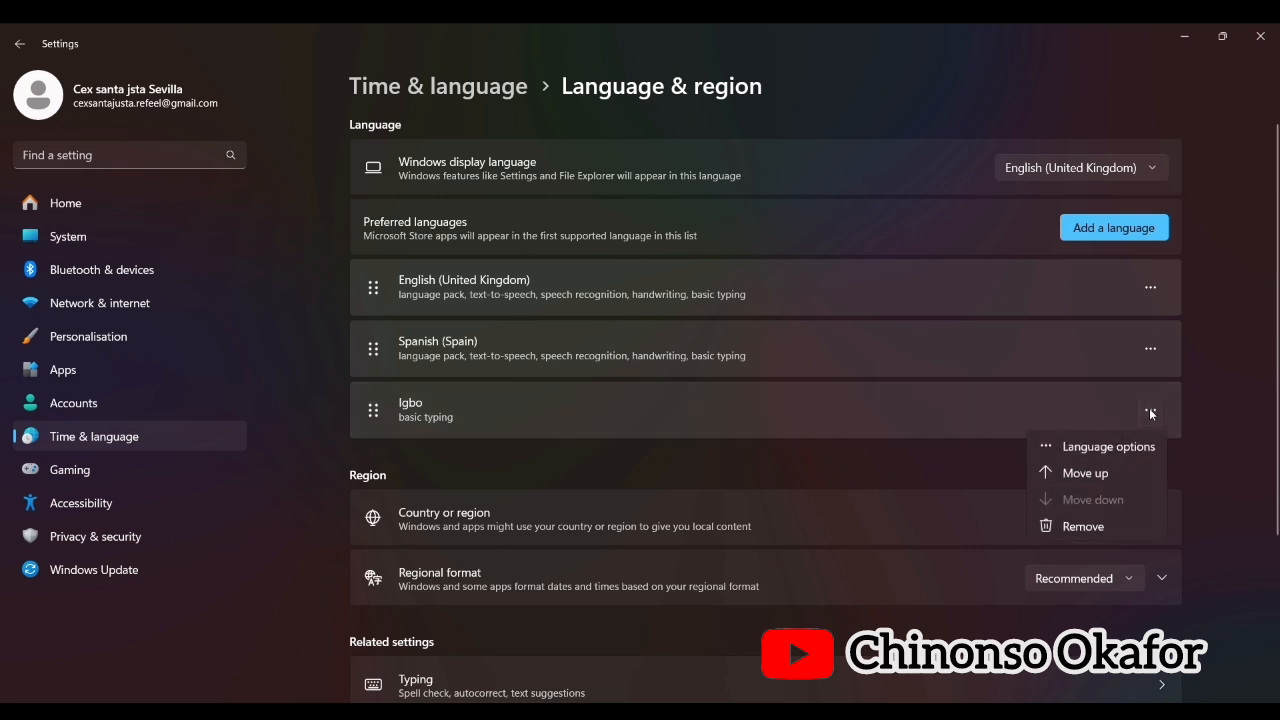
pyautogui.click(1119, 481)
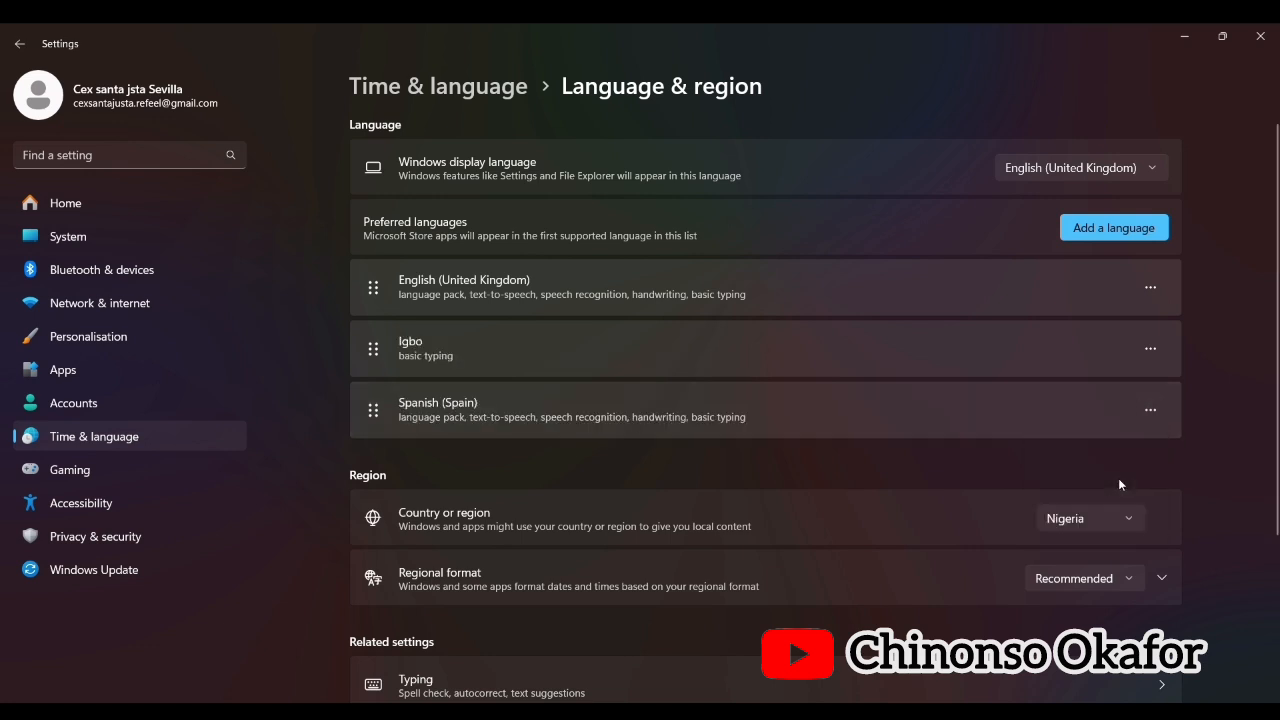
pyautogui.click(1150, 349)
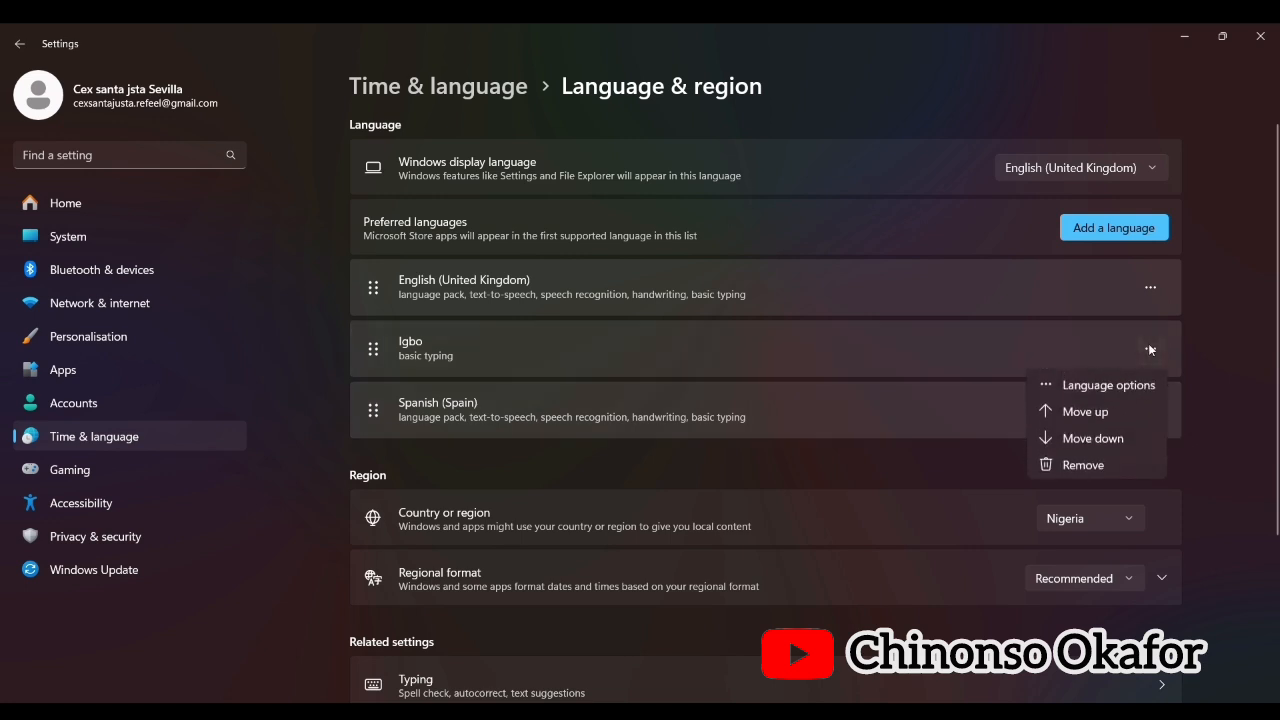
pyautogui.click(1100, 416)
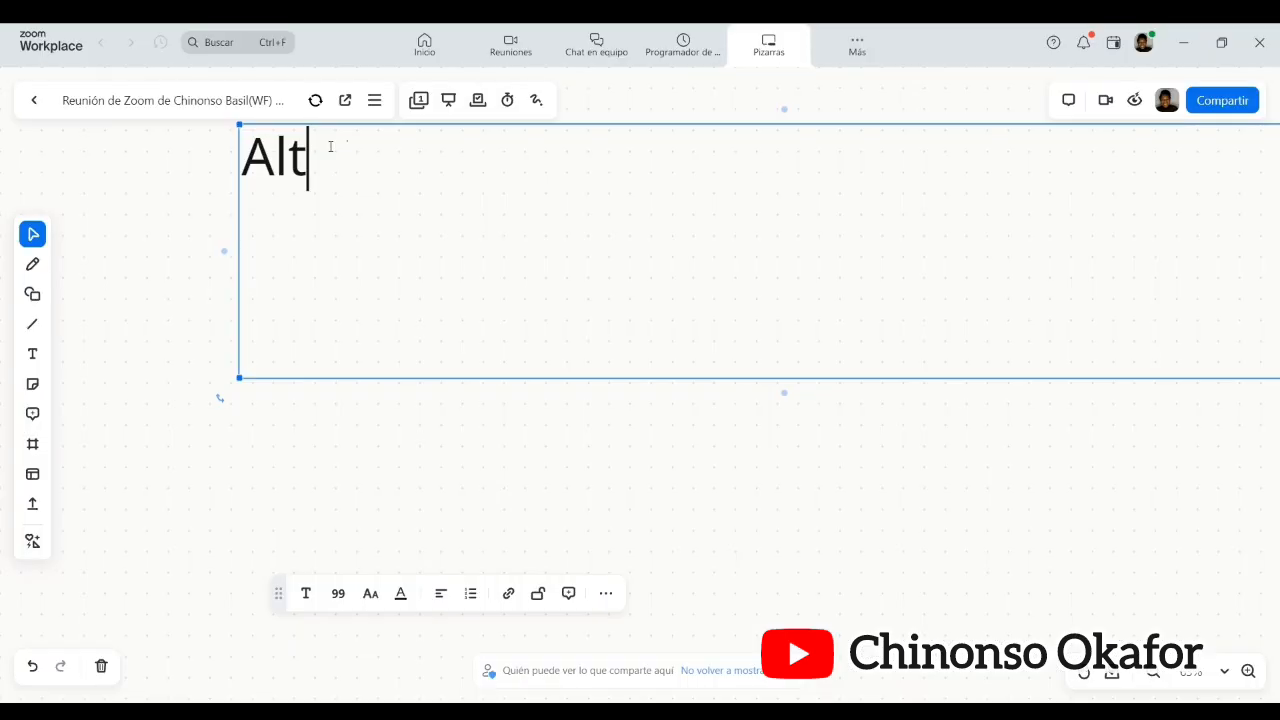
# Switch to the Zoom whiteboard and complete the first text line as "Alt gr + Caps lock + O = Ọ".
pyautogui.write('gr')
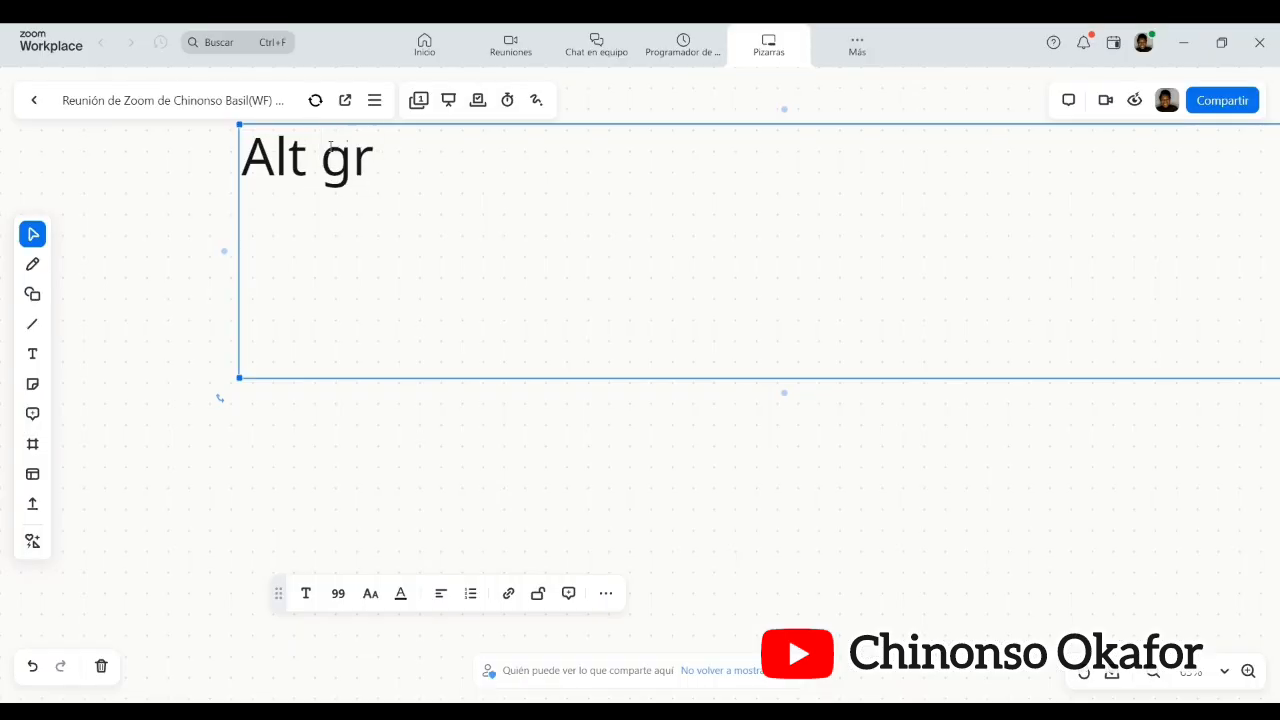
pyautogui.write(' + CAS')
pyautogui.press('BackSpace')
pyautogui.press('BackSpace')
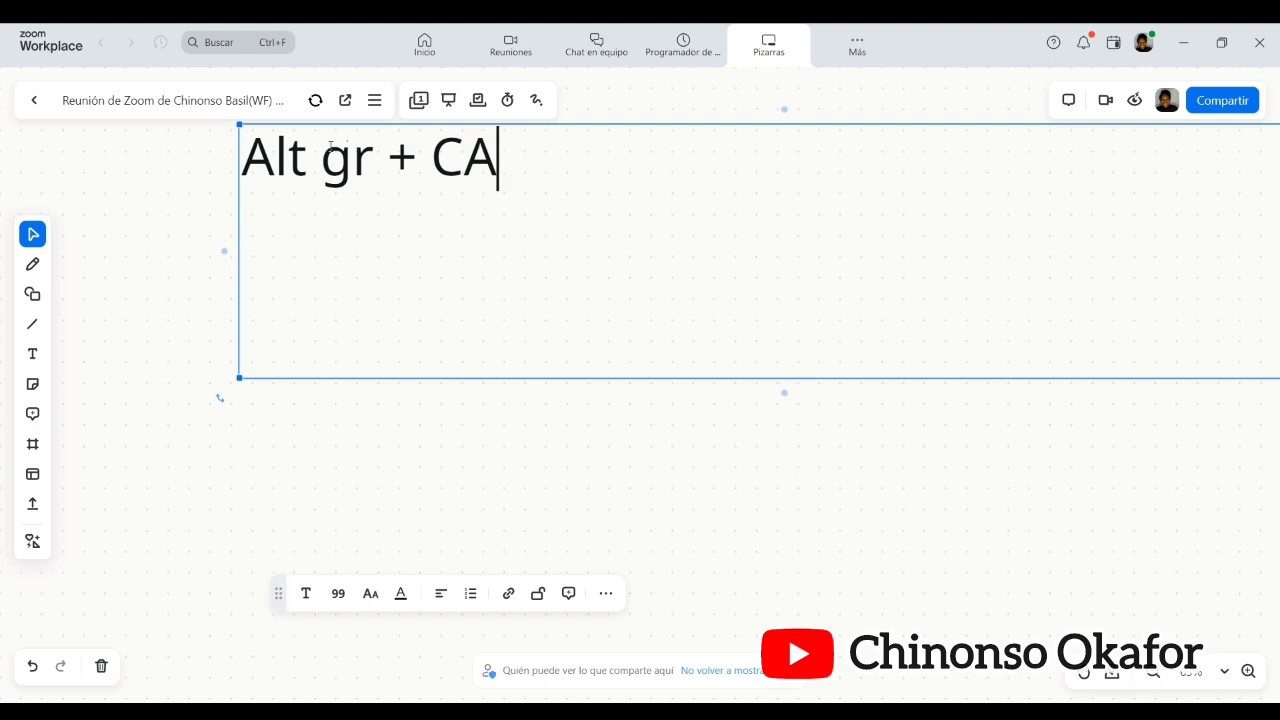
pyautogui.write('aps ')
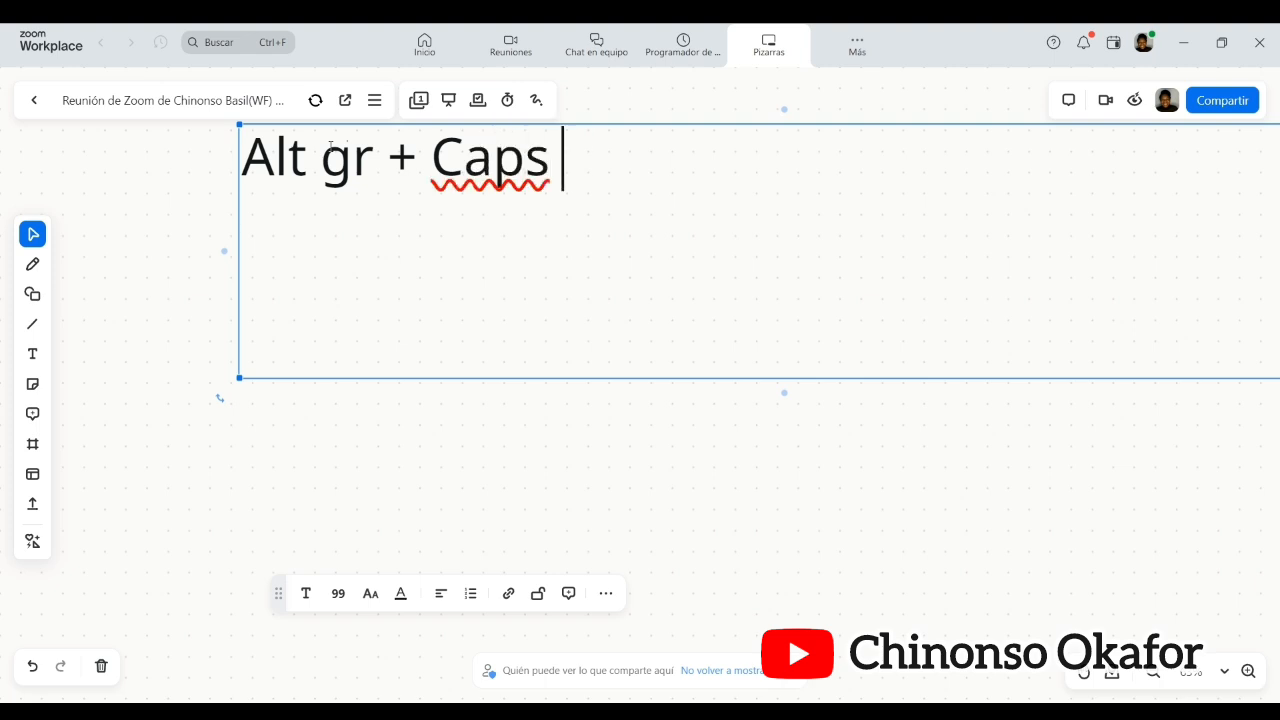
pyautogui.write('lock + ')
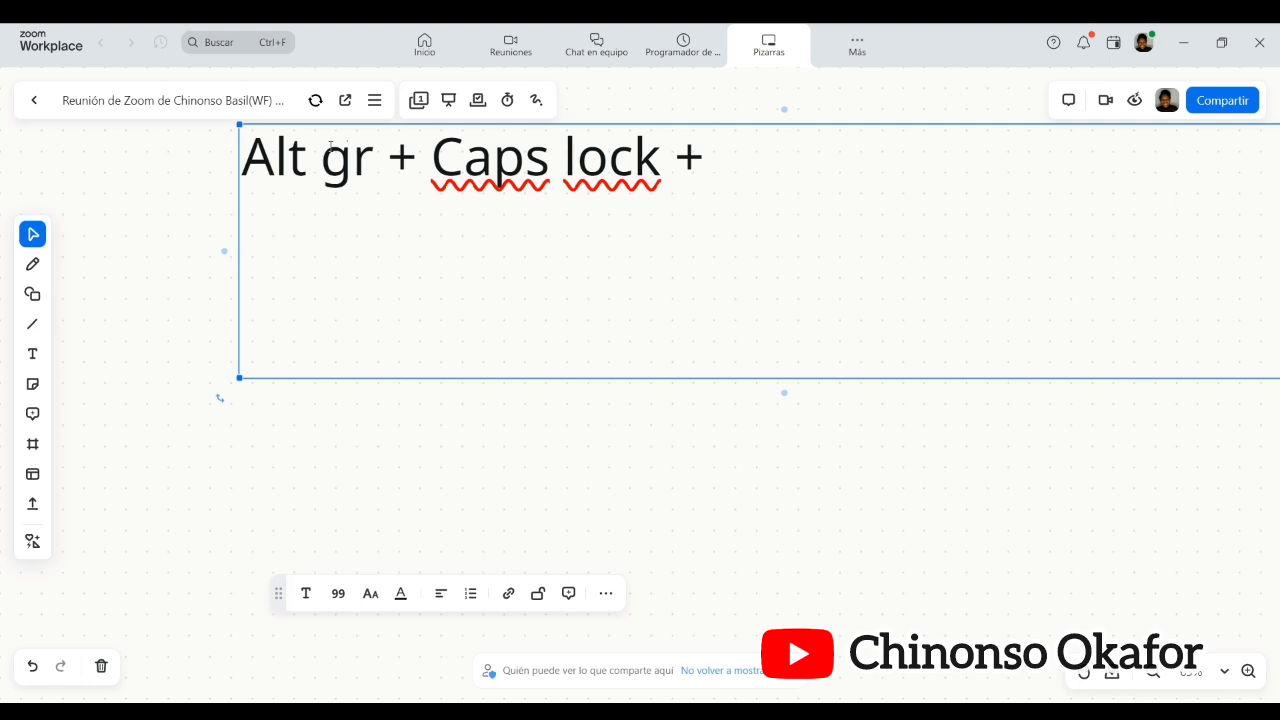
pyautogui.write('O')
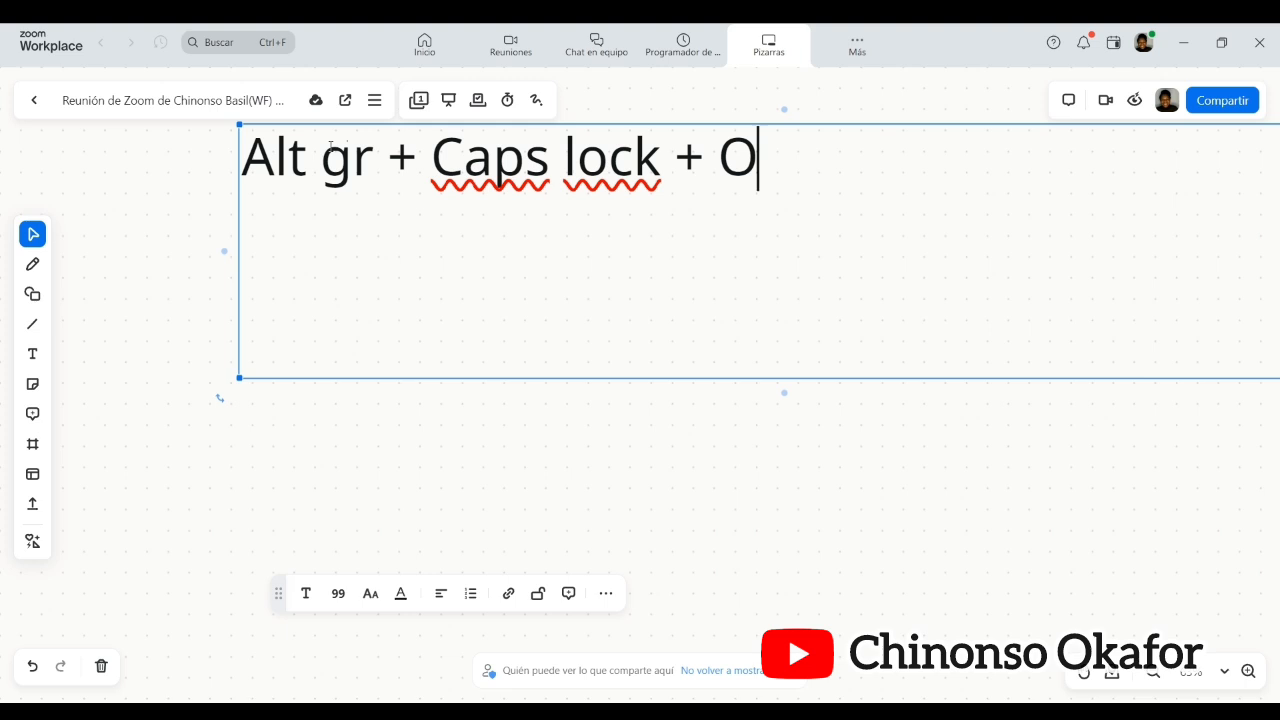
pyautogui.write(' =')
pyautogui.write('Ọ')
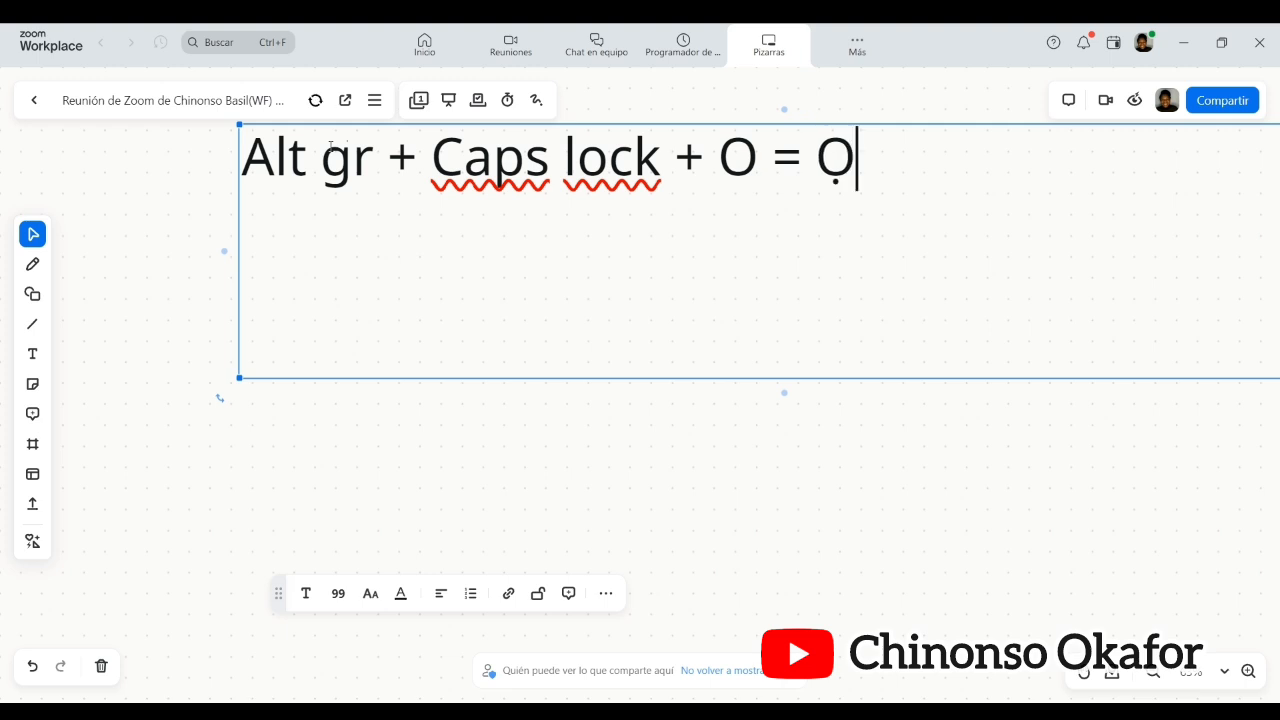
# Add a second line to the whiteboard text reading "Alt gr + Caps lock + U = Ụ".
pyautogui.press('Return')
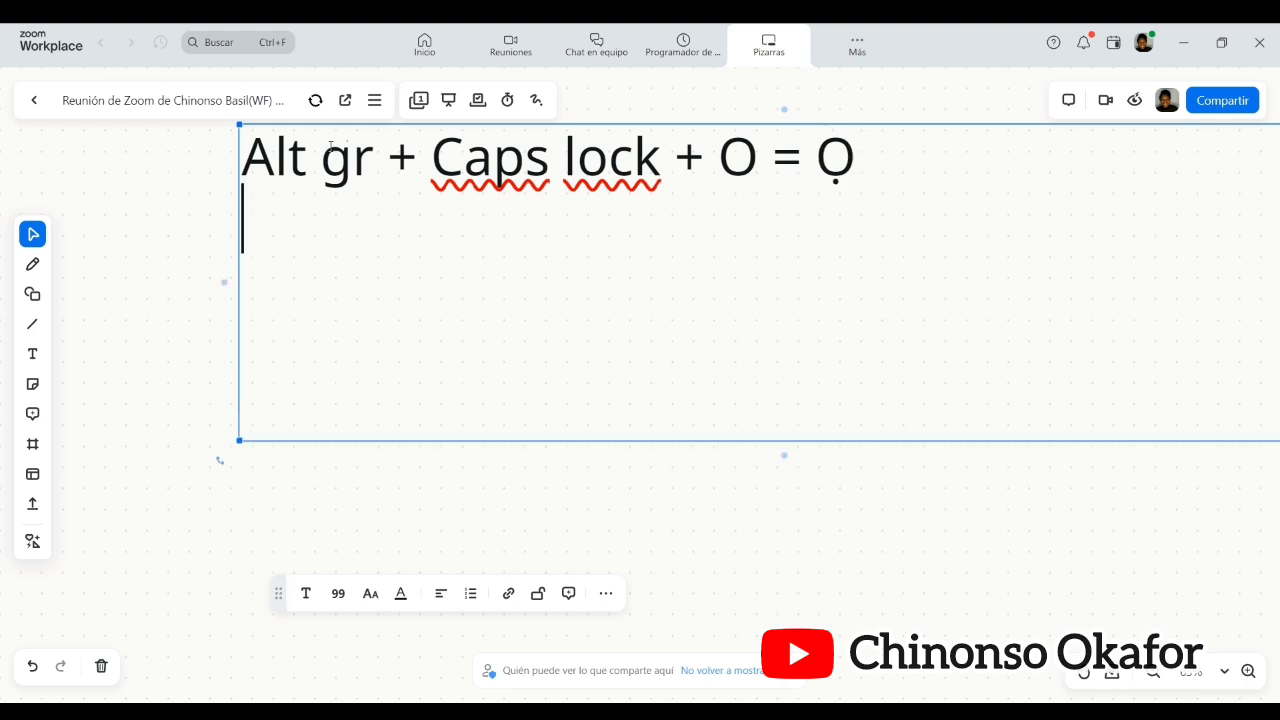
pyautogui.write('Alter')
pyautogui.press('BackSpace')
pyautogui.press('BackSpace')
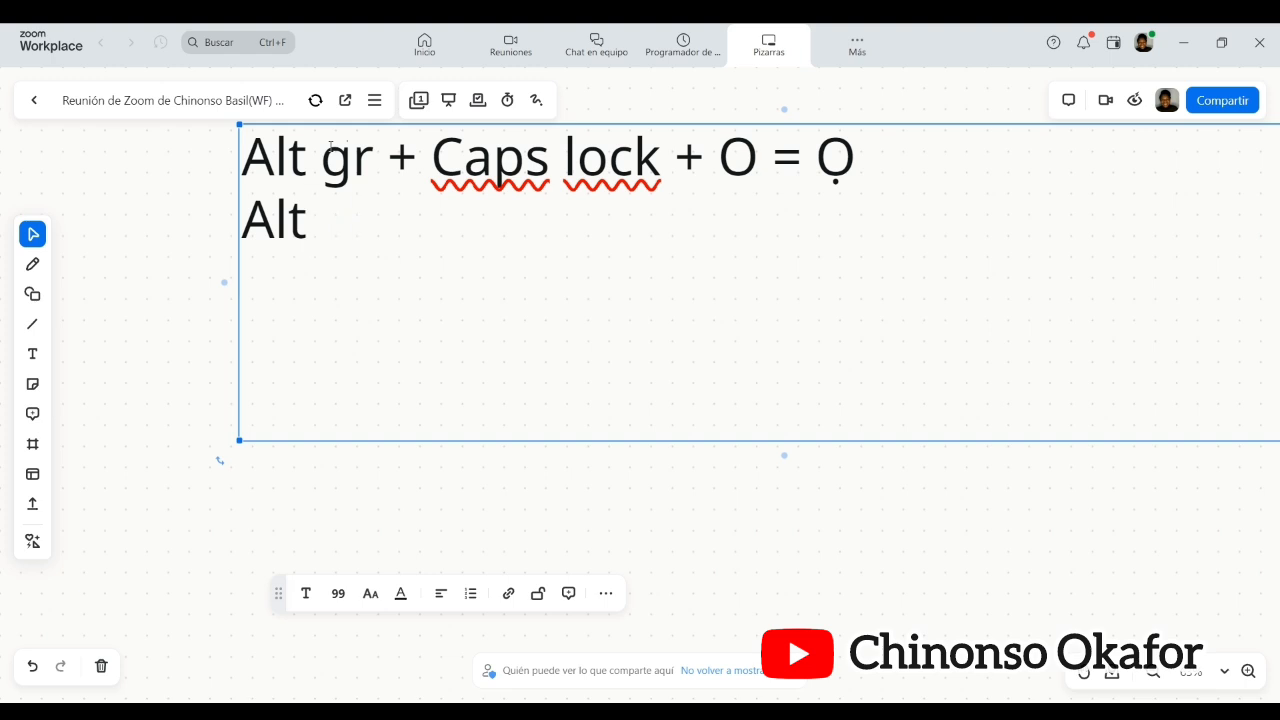
pyautogui.write('gr + ')
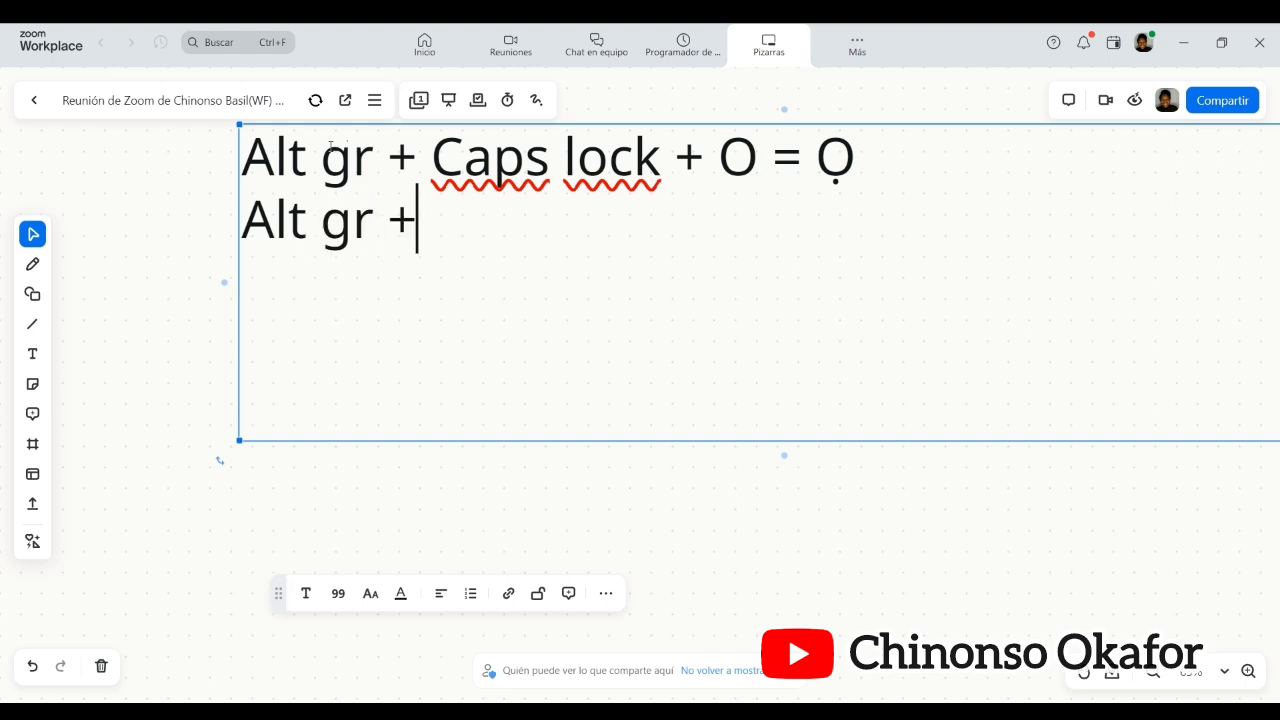
pyautogui.write('Caps ')
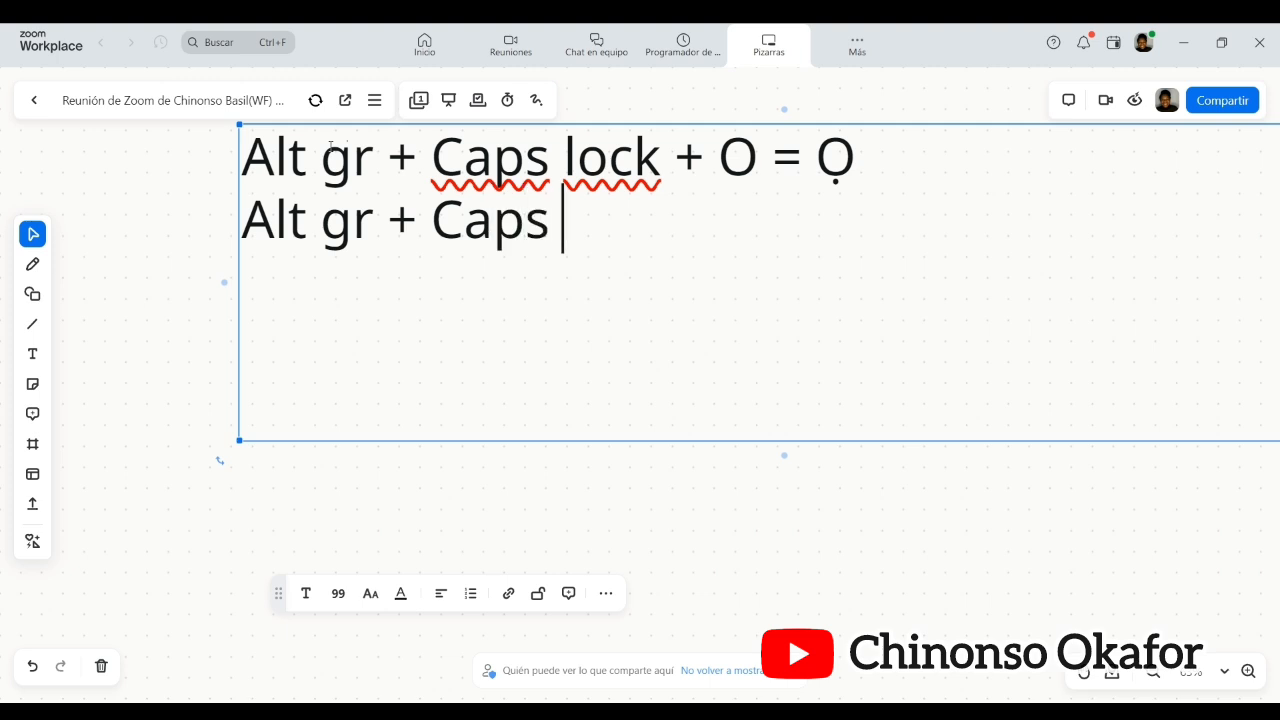
pyautogui.write('lock + ')
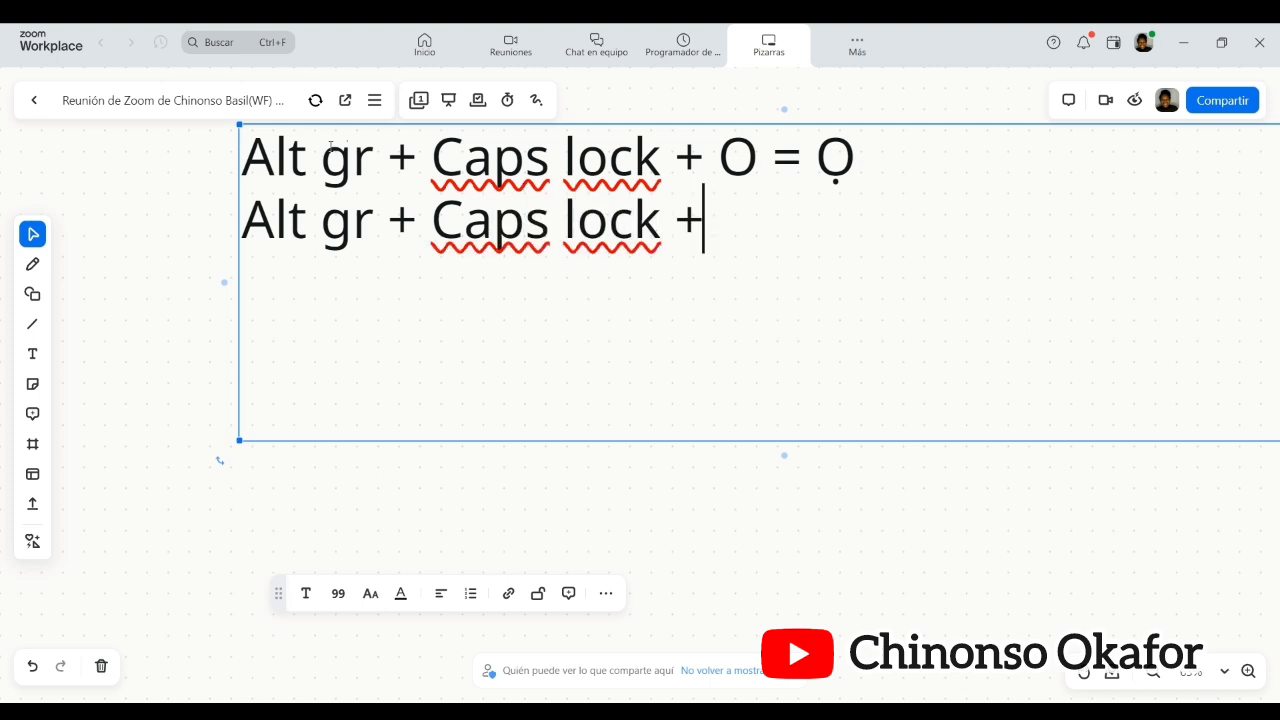
pyautogui.write('U ')
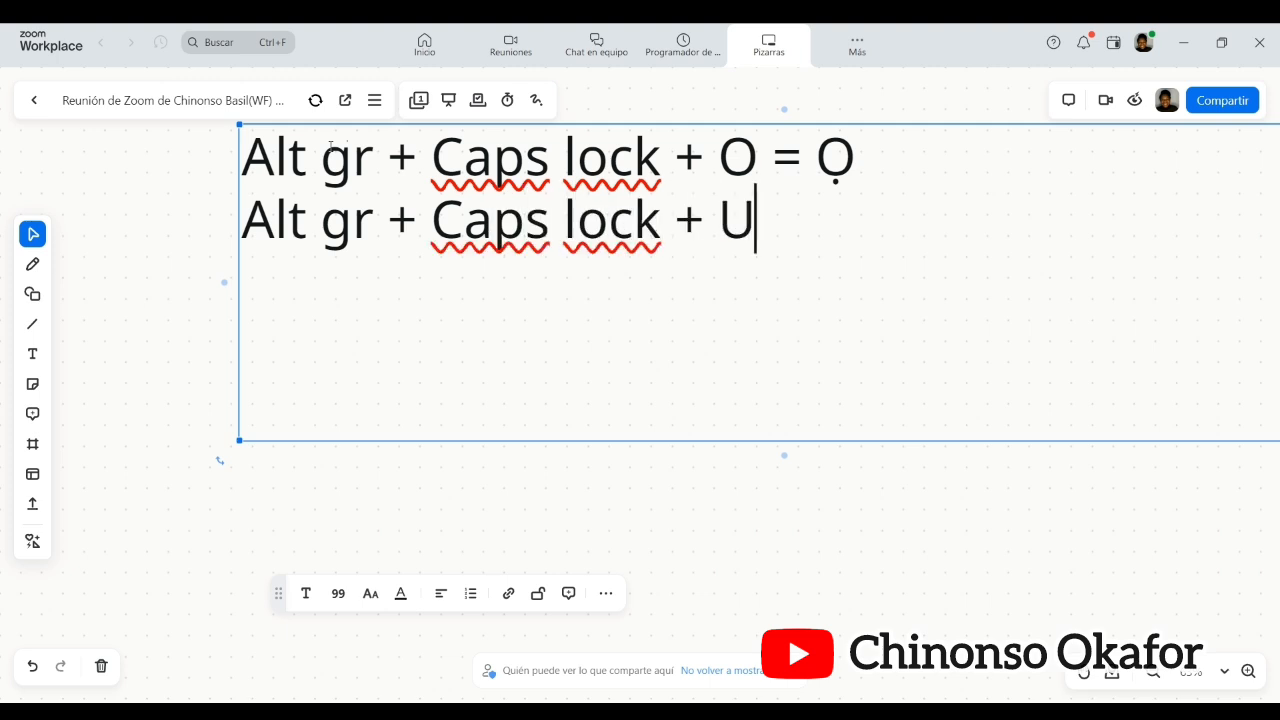
pyautogui.write('= Ụ')
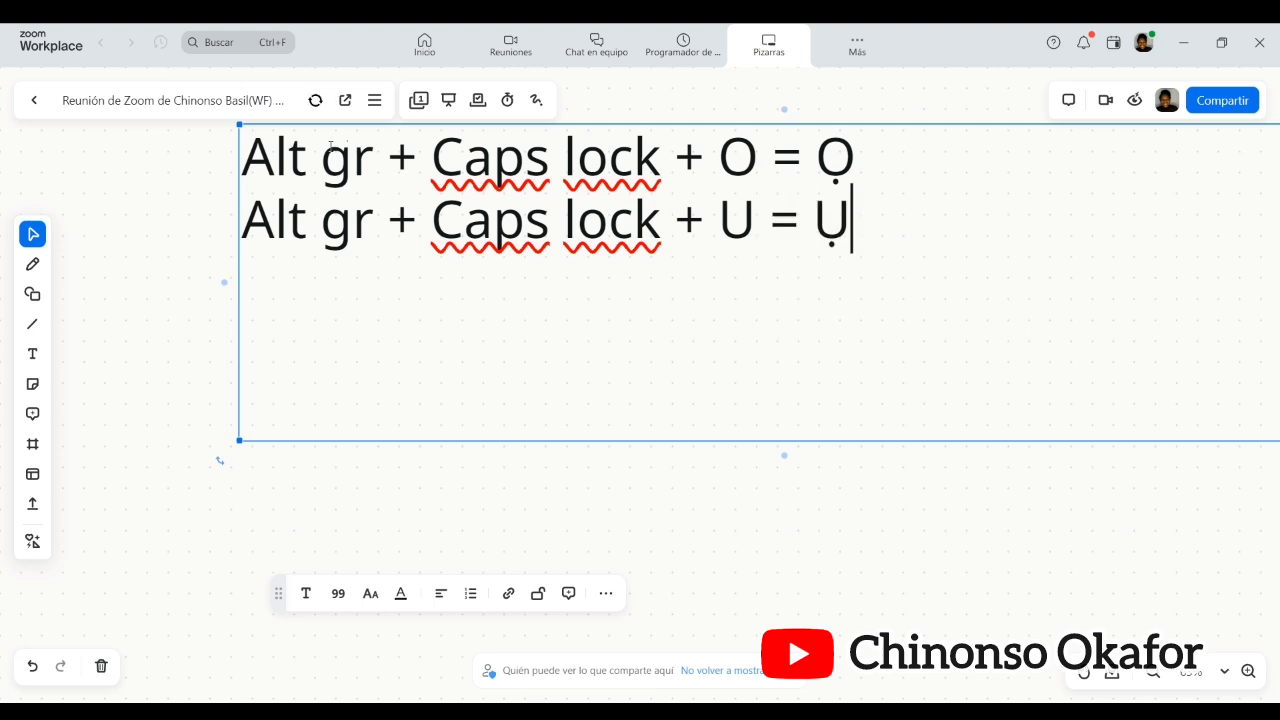
# Write "Alt gr + Caps lock + I =" as the third line of the whiteboard text.
pyautogui.press('Return')
pyautogui.write('A')
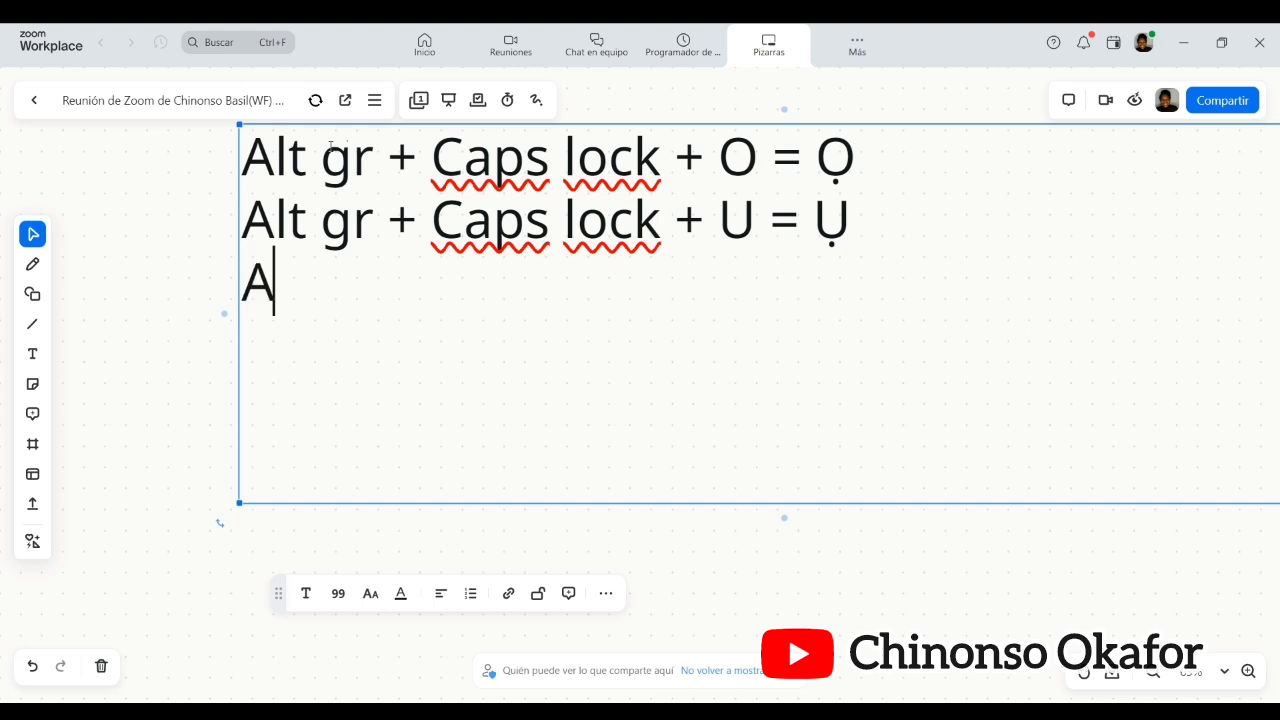
pyautogui.write('lt gr ')
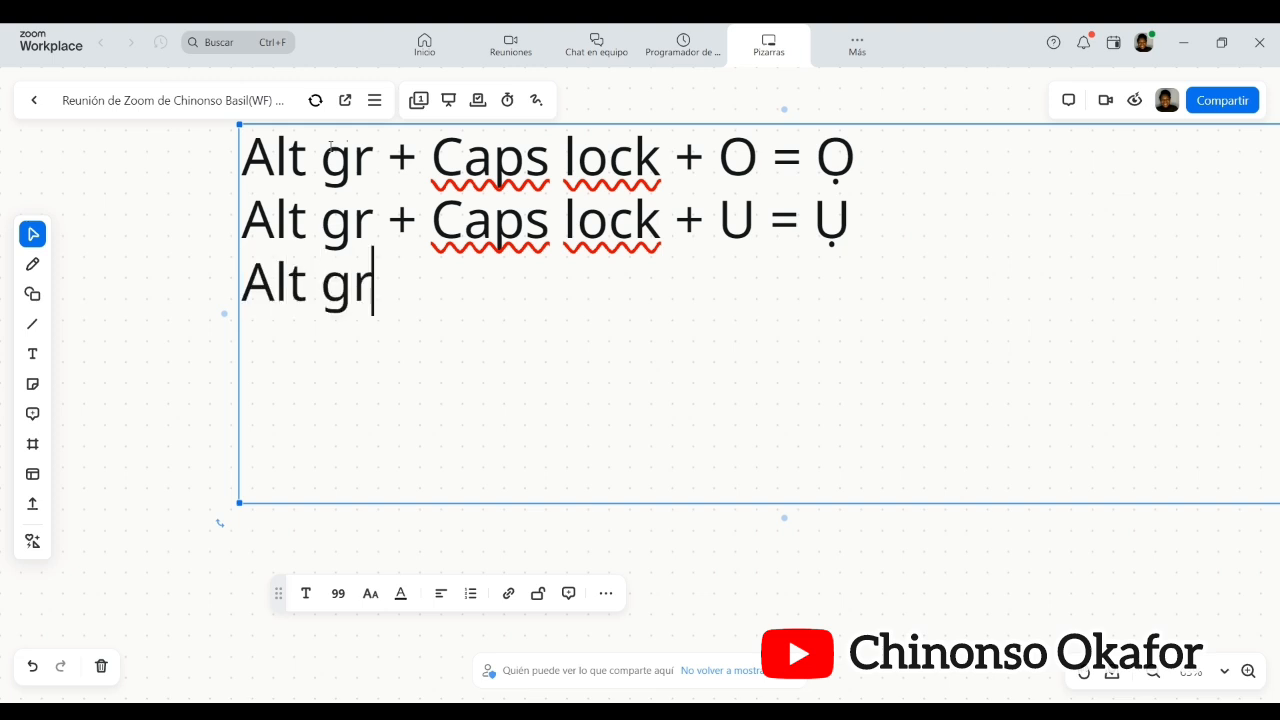
pyautogui.write('+ ')
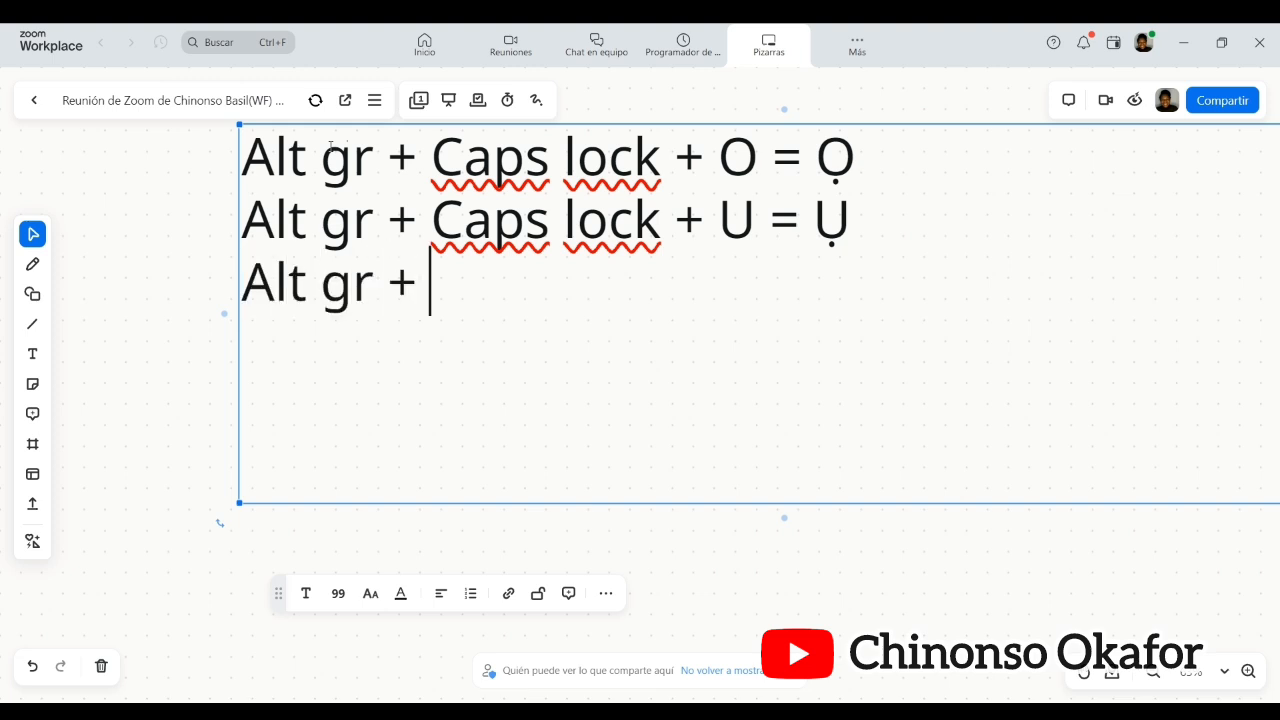
pyautogui.write('Caps lock ')
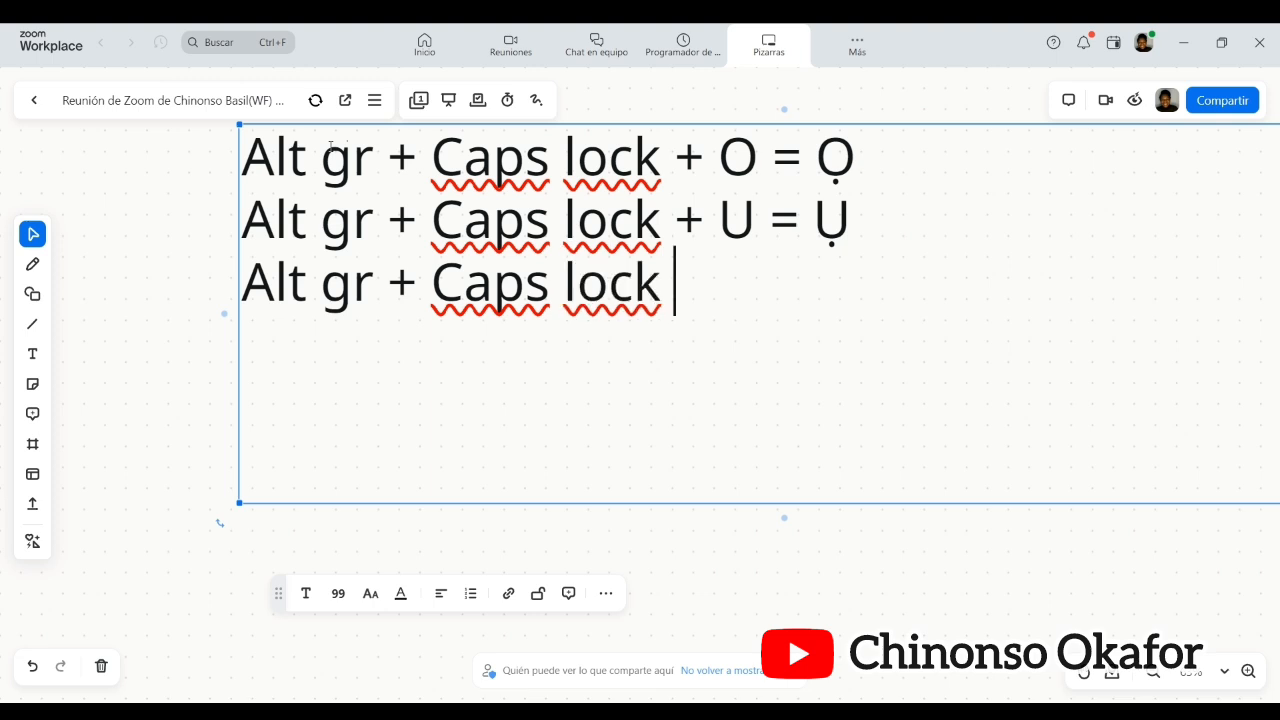
pyautogui.write('+ I =')
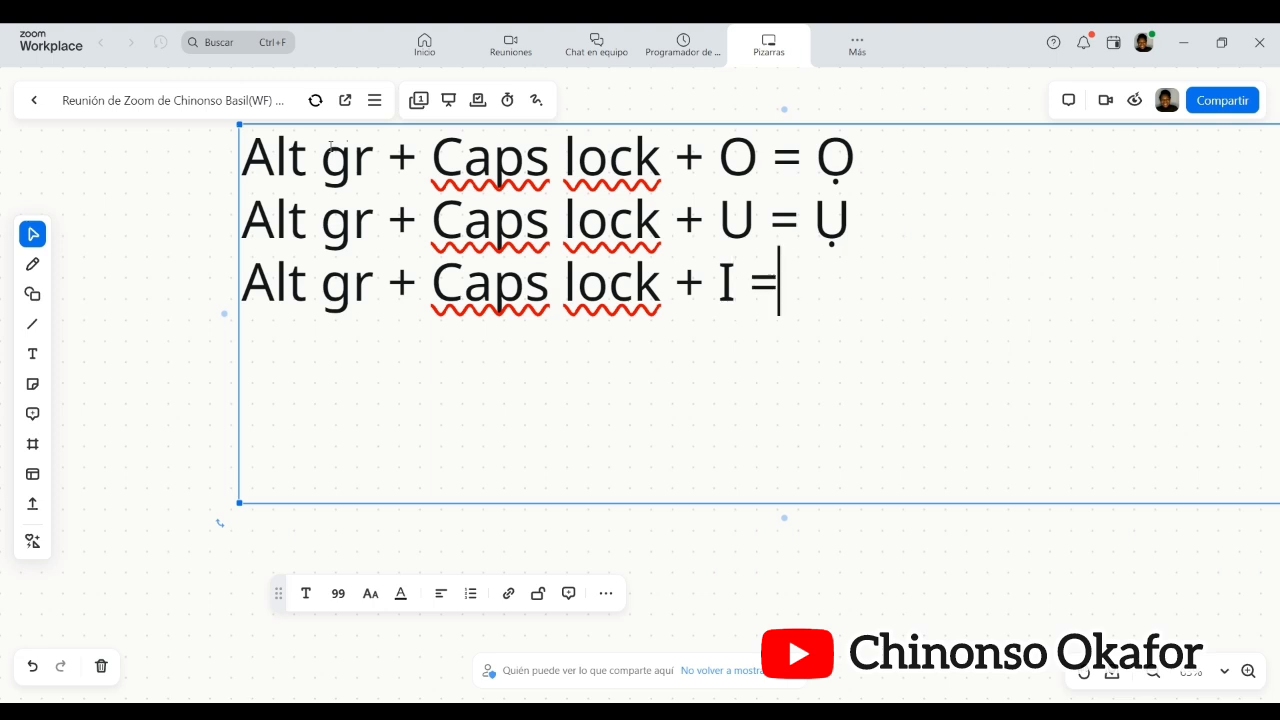
# Add an extra space on each side of the I in the third line and finish the line with "Ị".
pyautogui.press('Left')
pyautogui.press('Left')
pyautogui.press('Left')
pyautogui.press('Right')
pyautogui.press('Right')
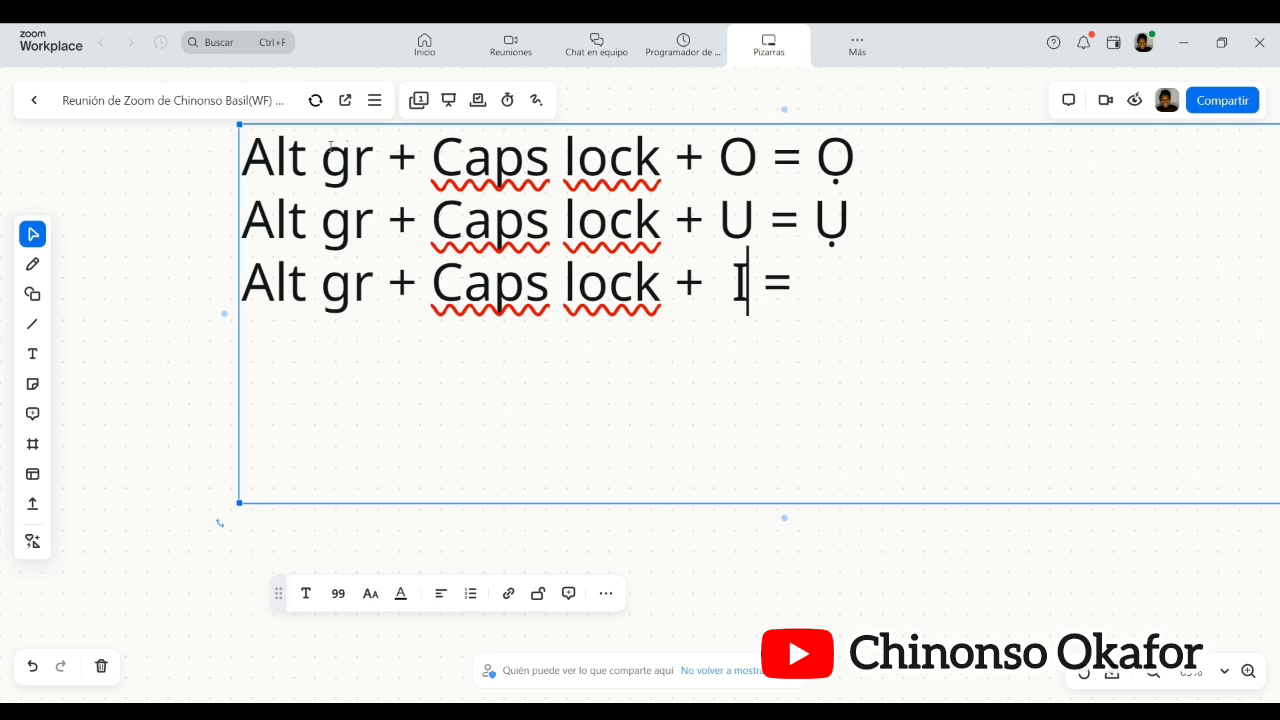
pyautogui.press('End')
pyautogui.press('Return')
pyautogui.press('BackSpace')
pyautogui.write('Ị')
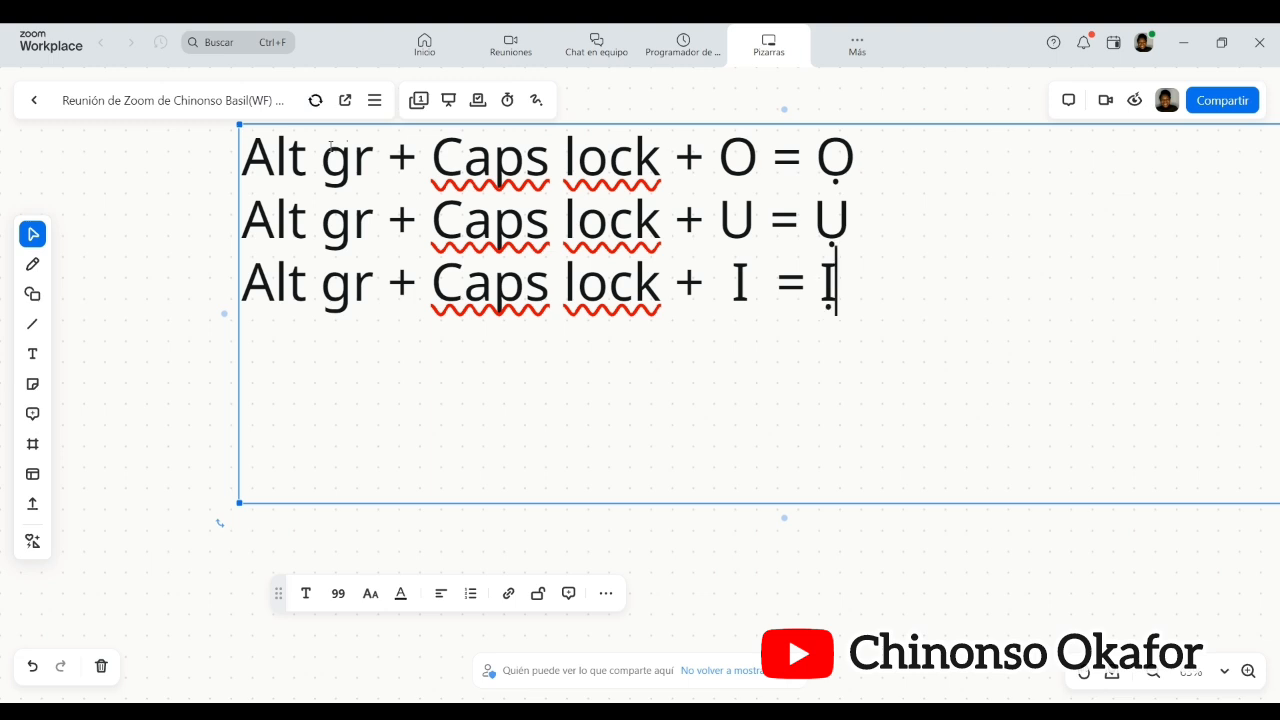
# Add a fourth line to the whiteboard text reading "Alt gr + Caps lock + N = Ṅ".
pyautogui.press('Return')
pyautogui.write('A')
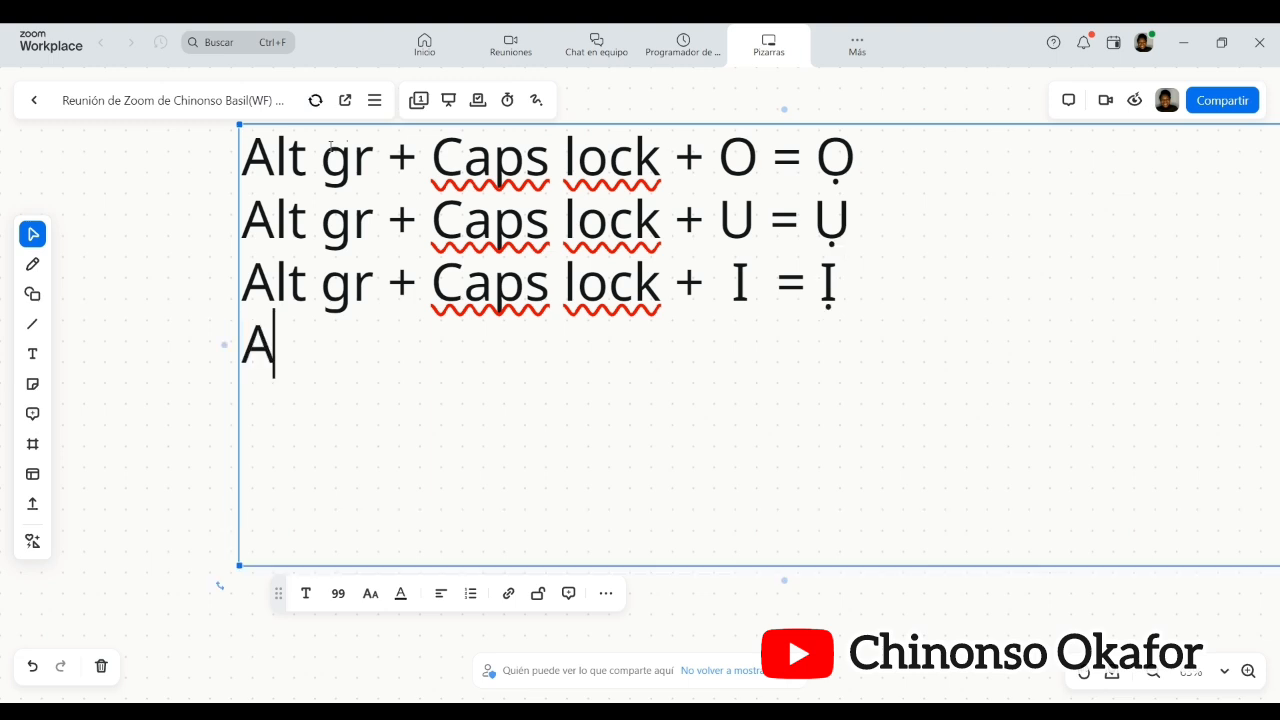
pyautogui.write('l')
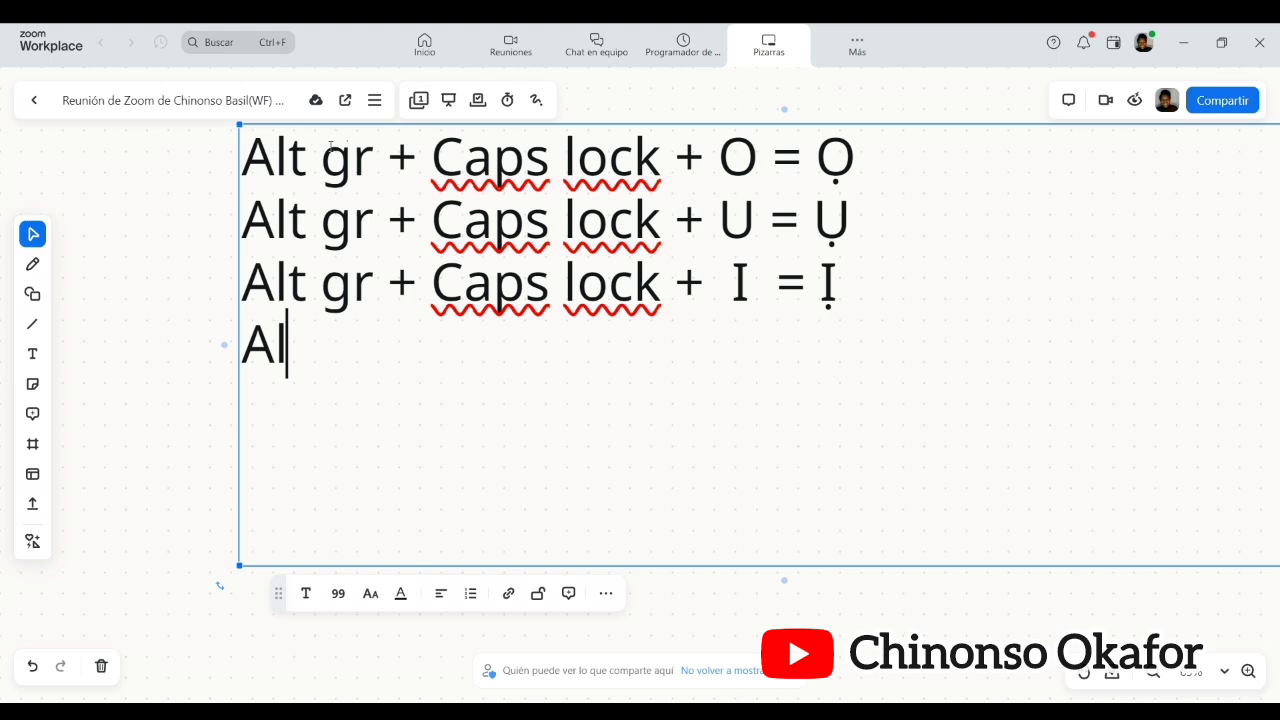
pyautogui.write('t')
pyautogui.write('gr')
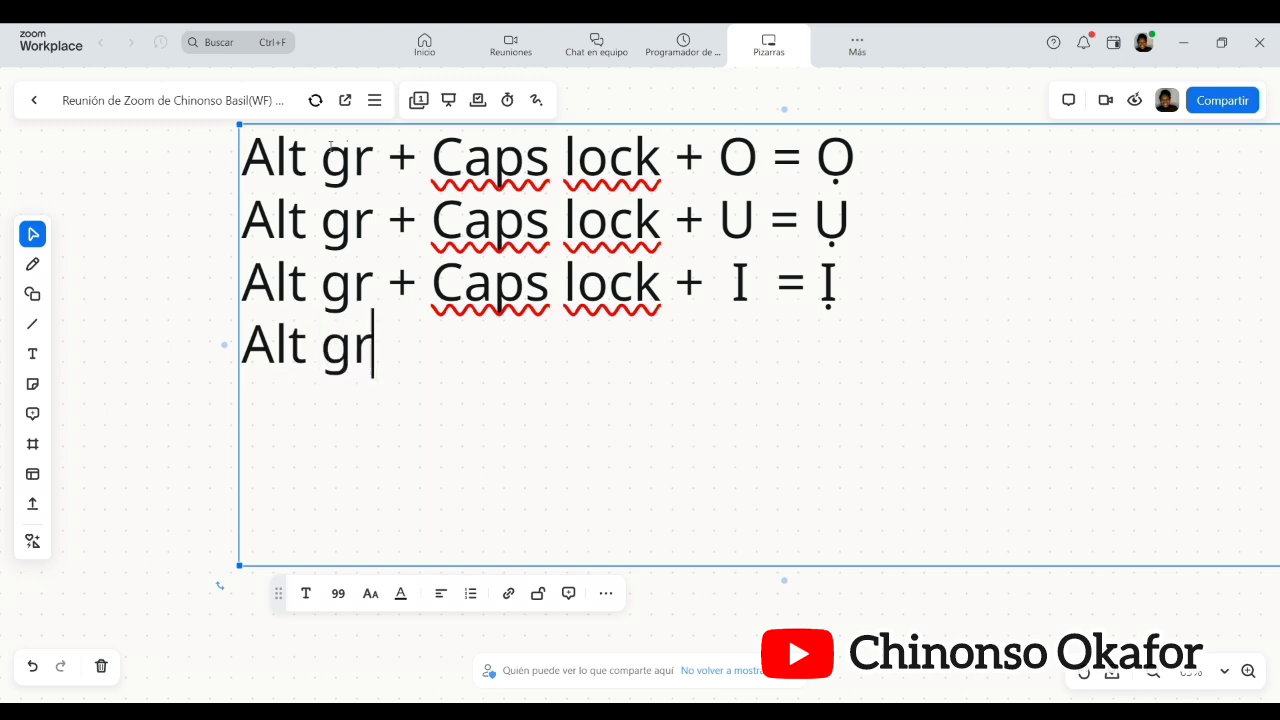
pyautogui.write(' + ')
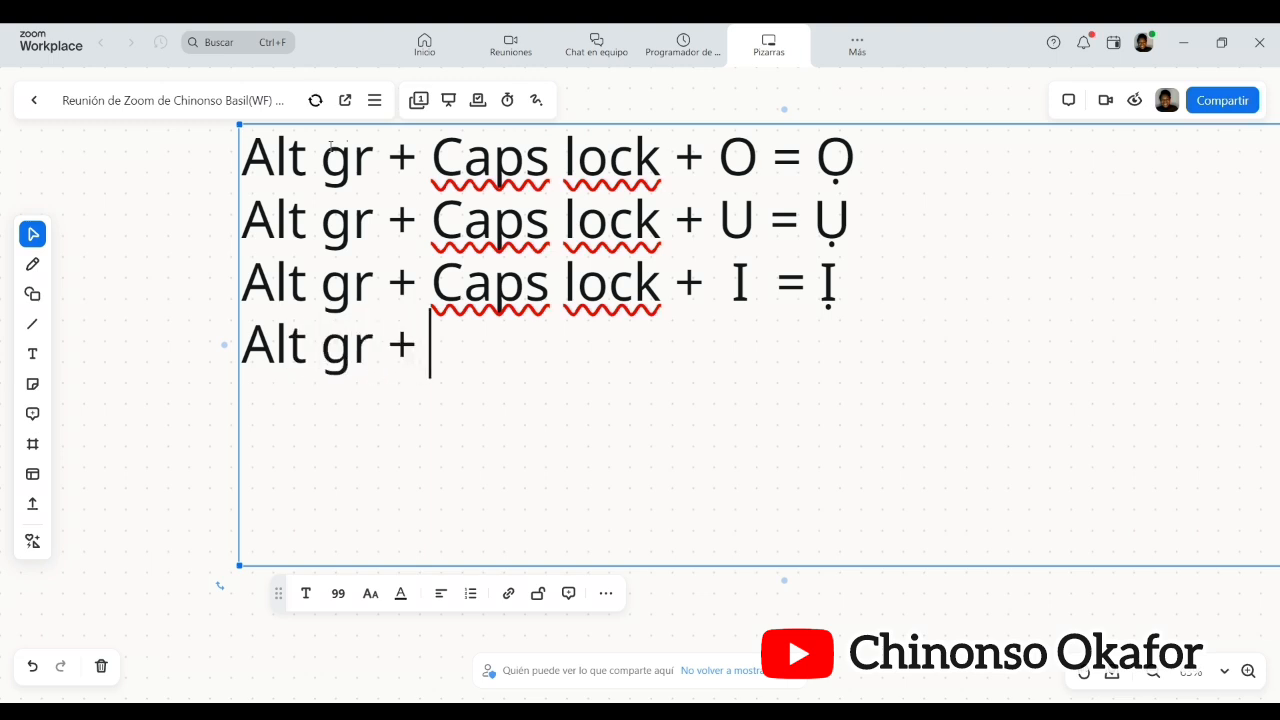
pyautogui.write('Ca')
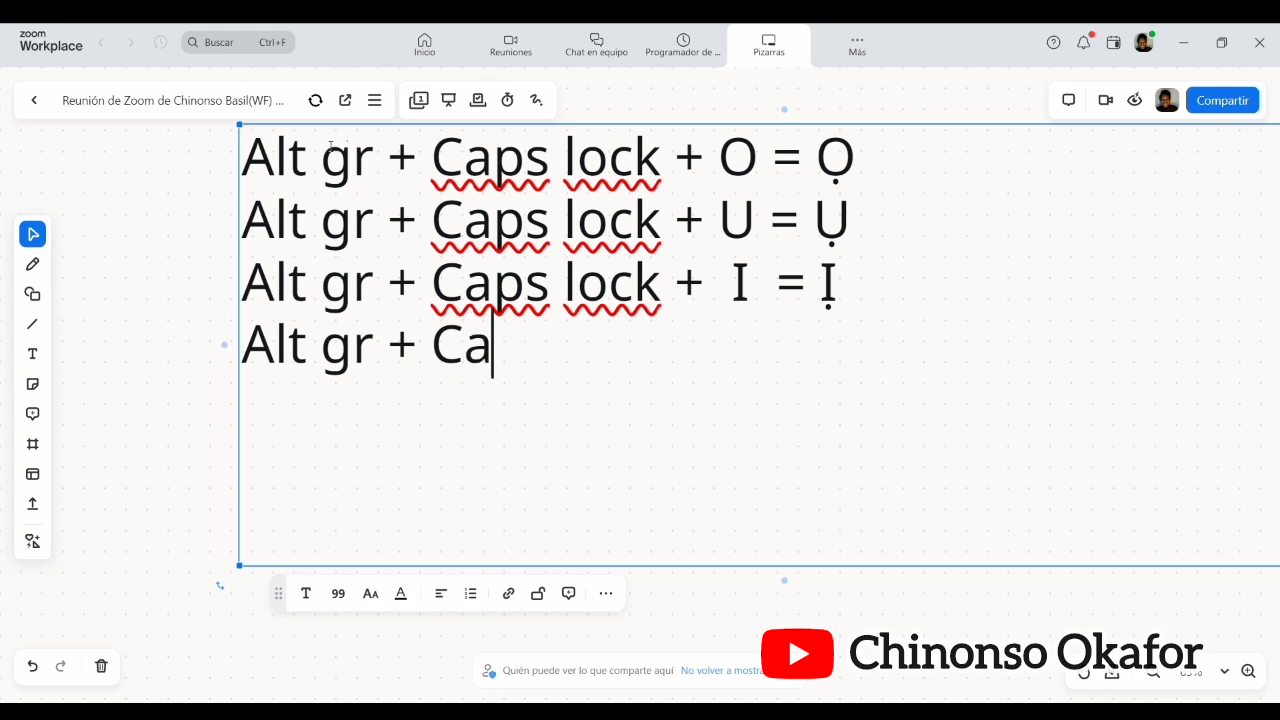
pyautogui.write('ps')
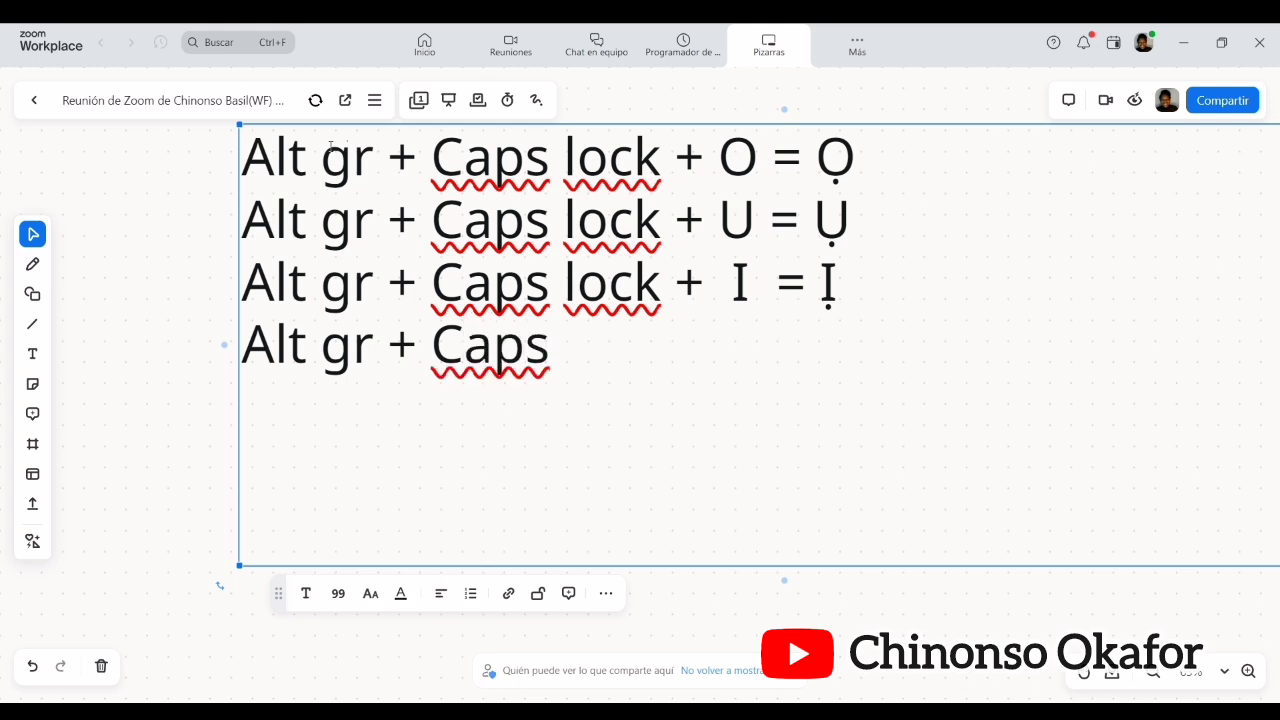
pyautogui.write(' lovk')
pyautogui.press('BackSpace')
pyautogui.press('BackSpace')
pyautogui.write('ck ')
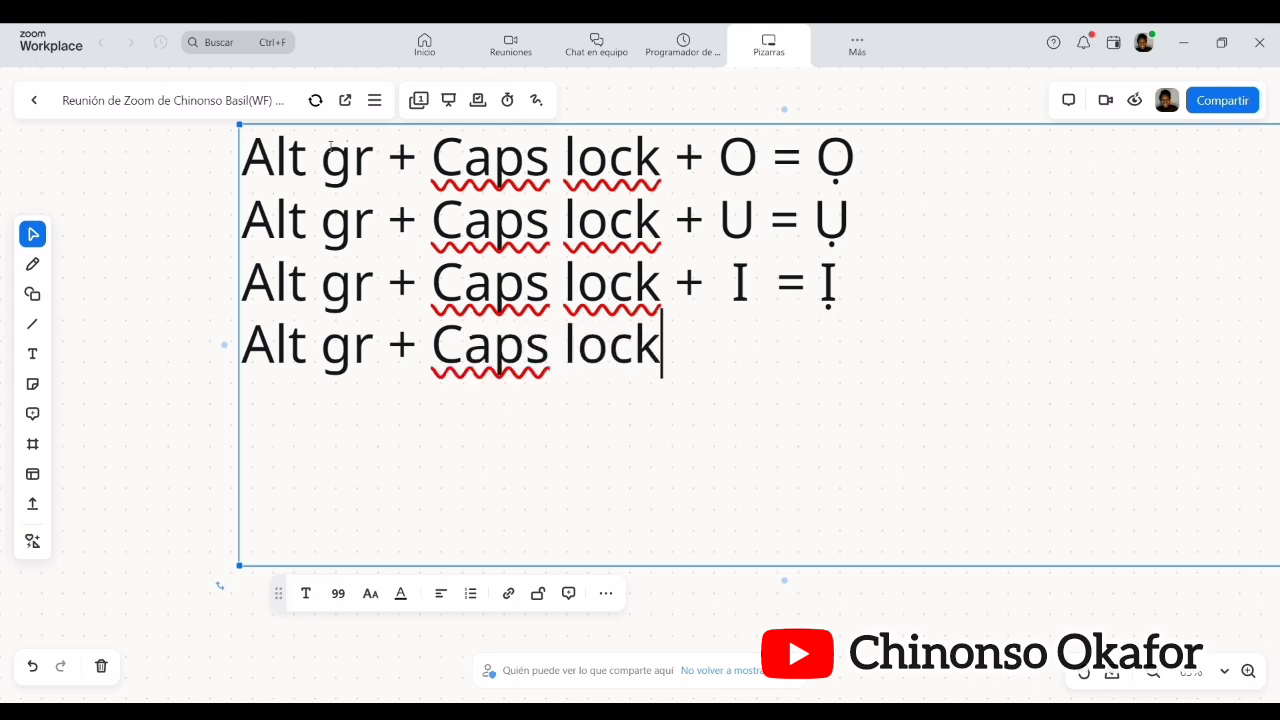
pyautogui.write('+ ')
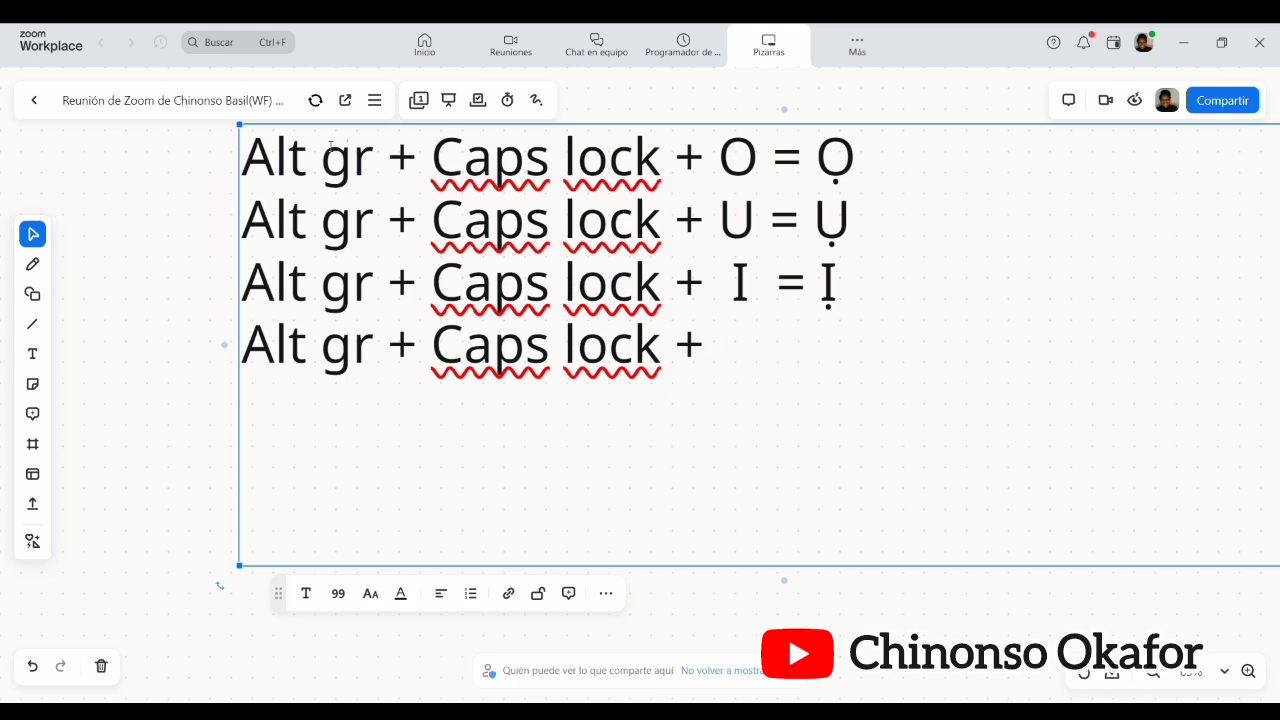
pyautogui.write('N')
pyautogui.write('=')
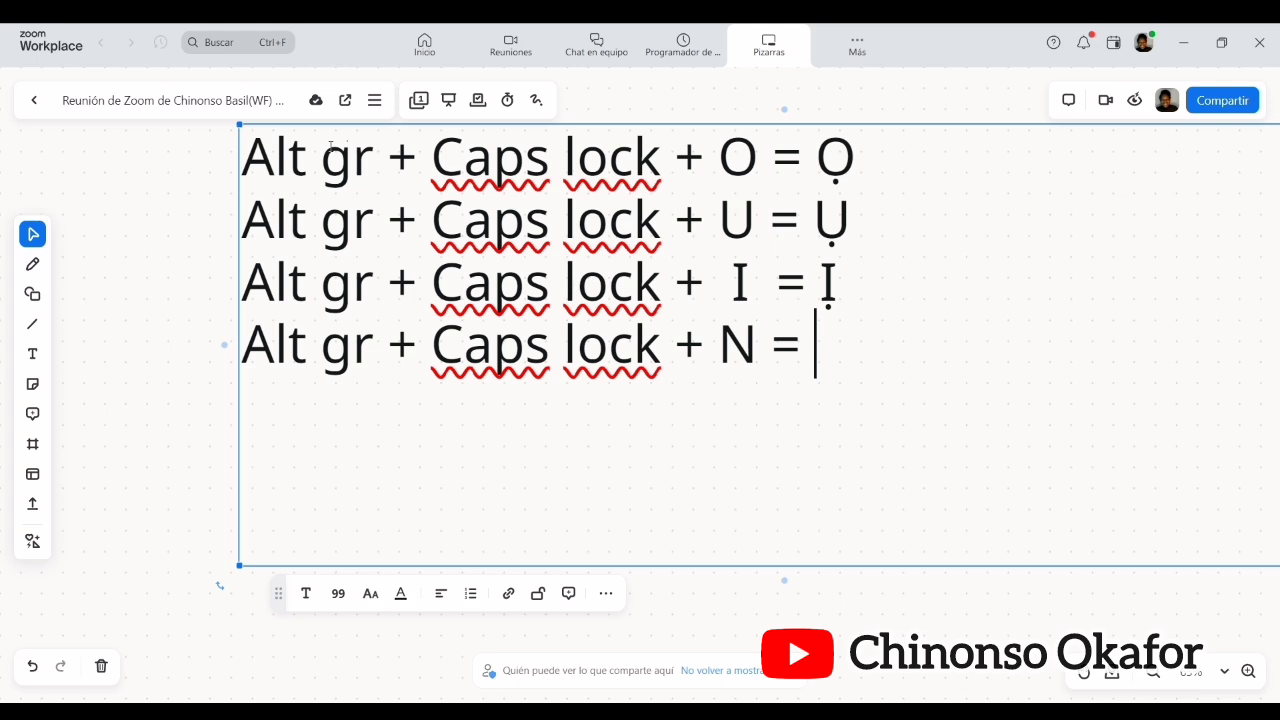
pyautogui.write('Ṅ')
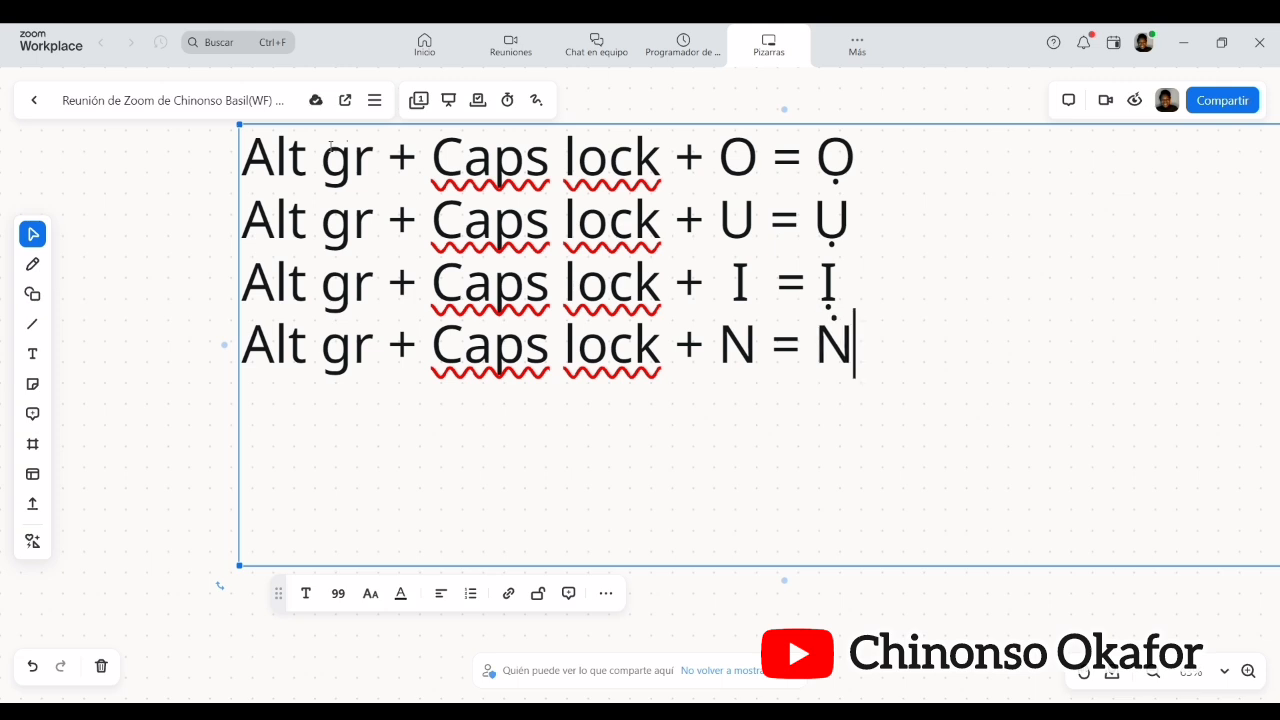
# Add a fifth line for the lowercase letter reading "Alt gr + o = ọ".
pyautogui.press('Return')
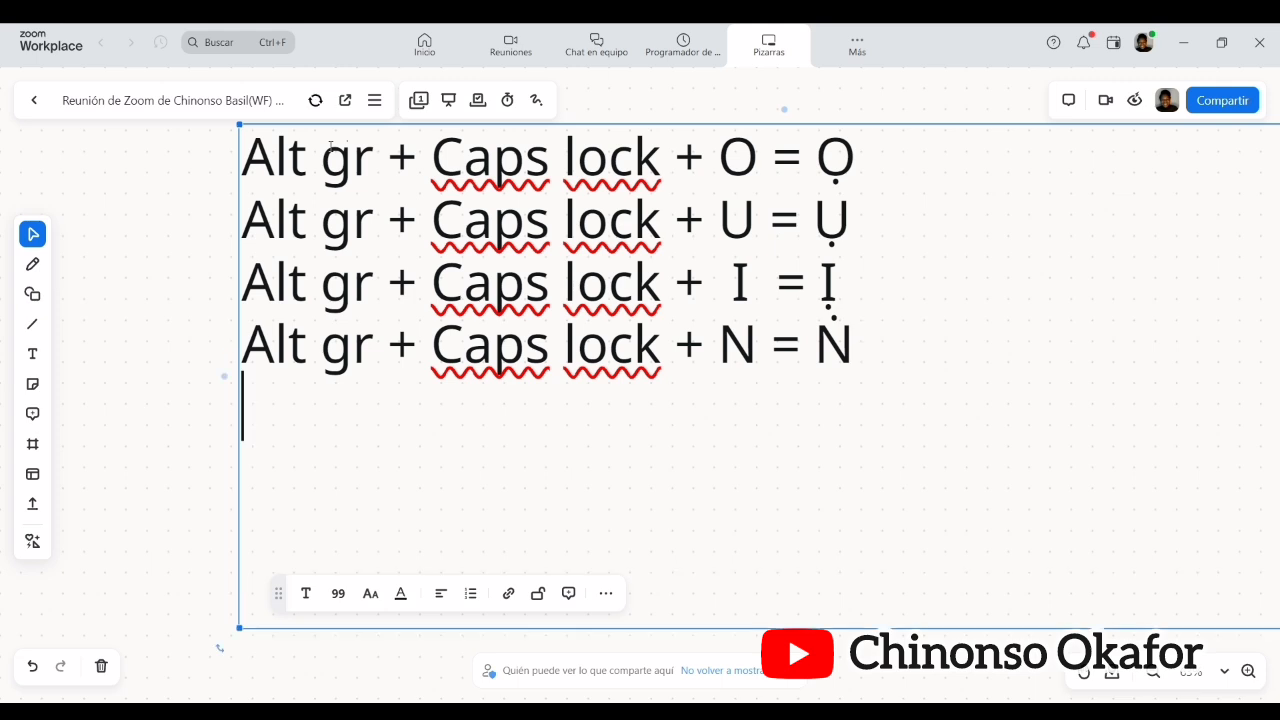
pyautogui.write('Alt gr')
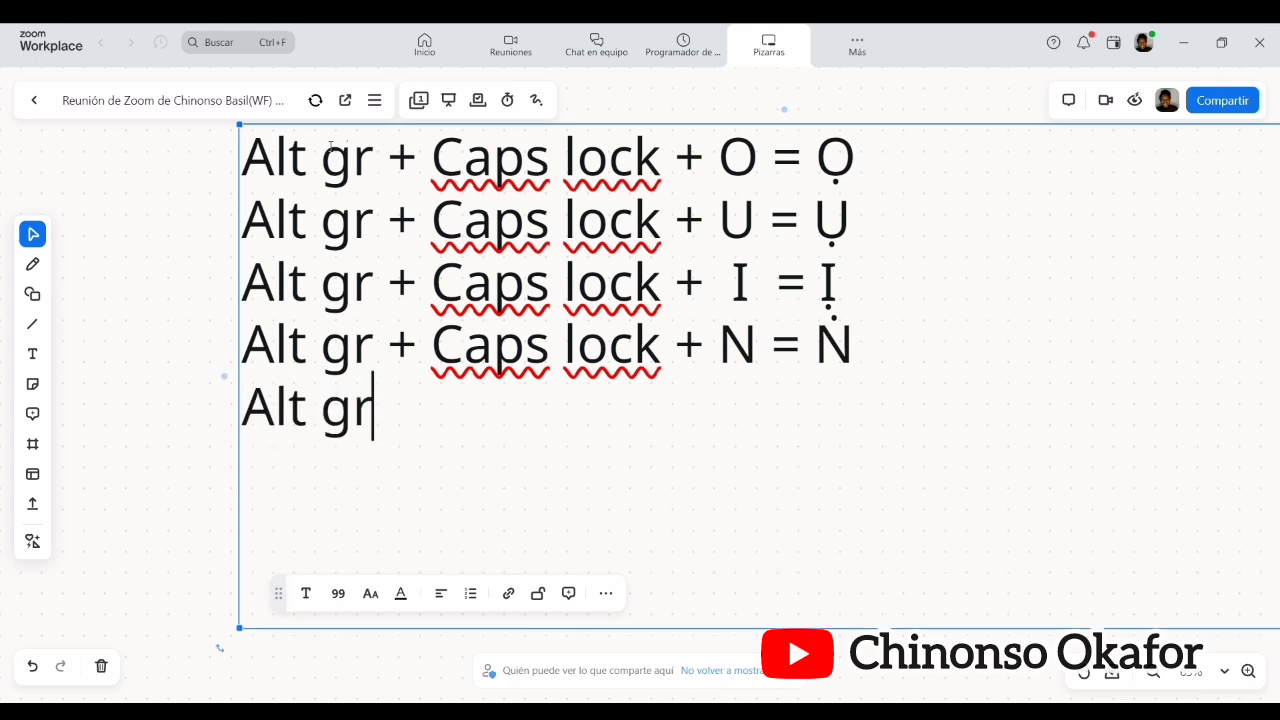
pyautogui.write(' + ')
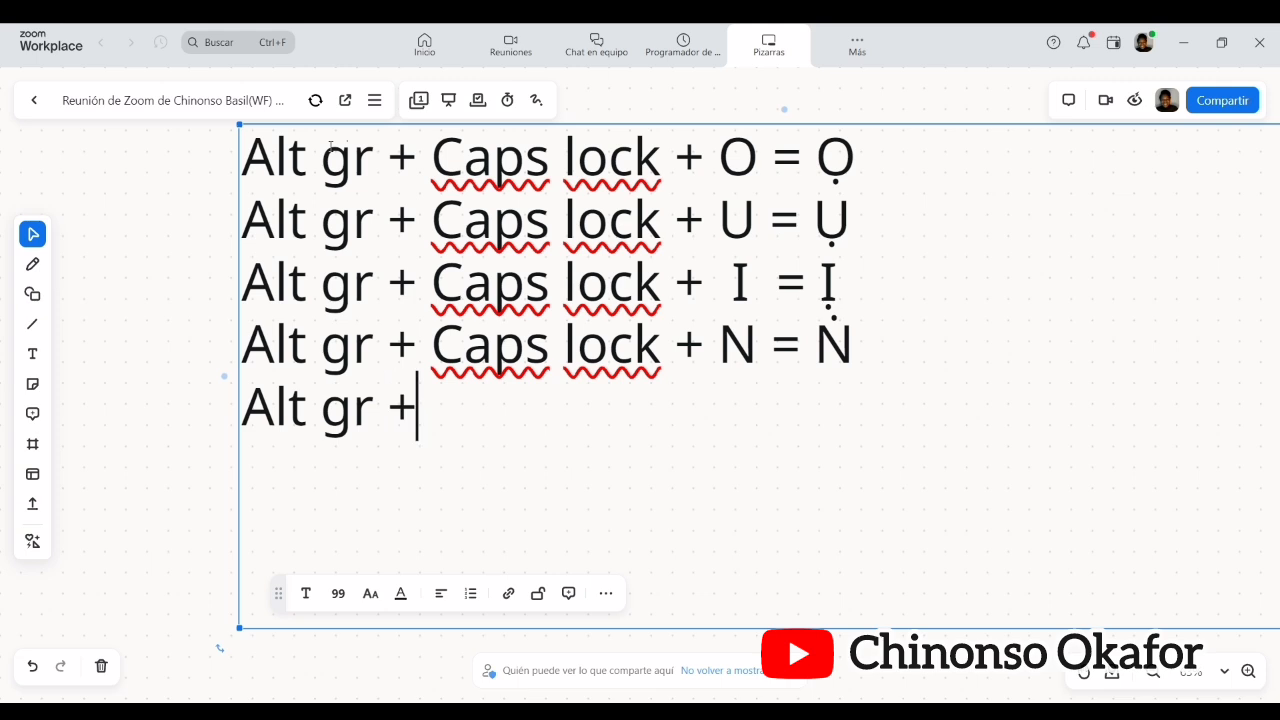
pyautogui.write('o')
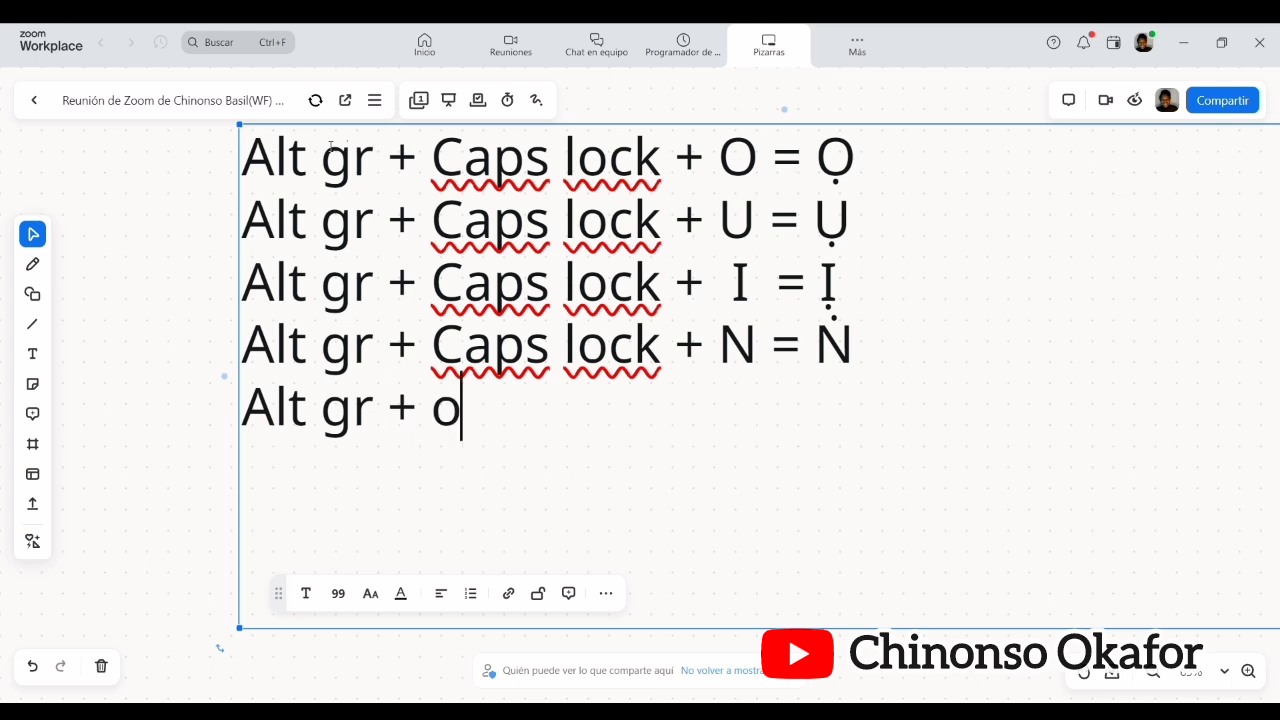
pyautogui.write(' =')
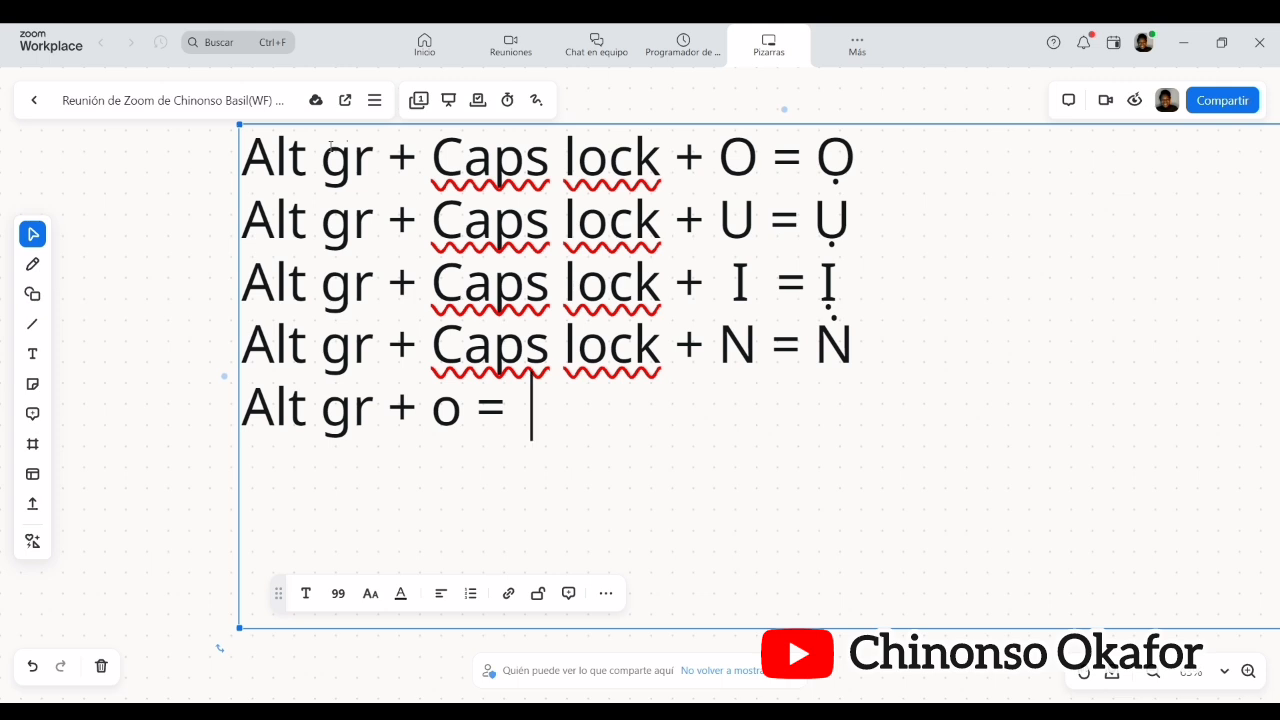
pyautogui.write('ọ')
# Add a sixth line to the whiteboard text reading "Alt gr + u = ụ".
pyautogui.press('Return')
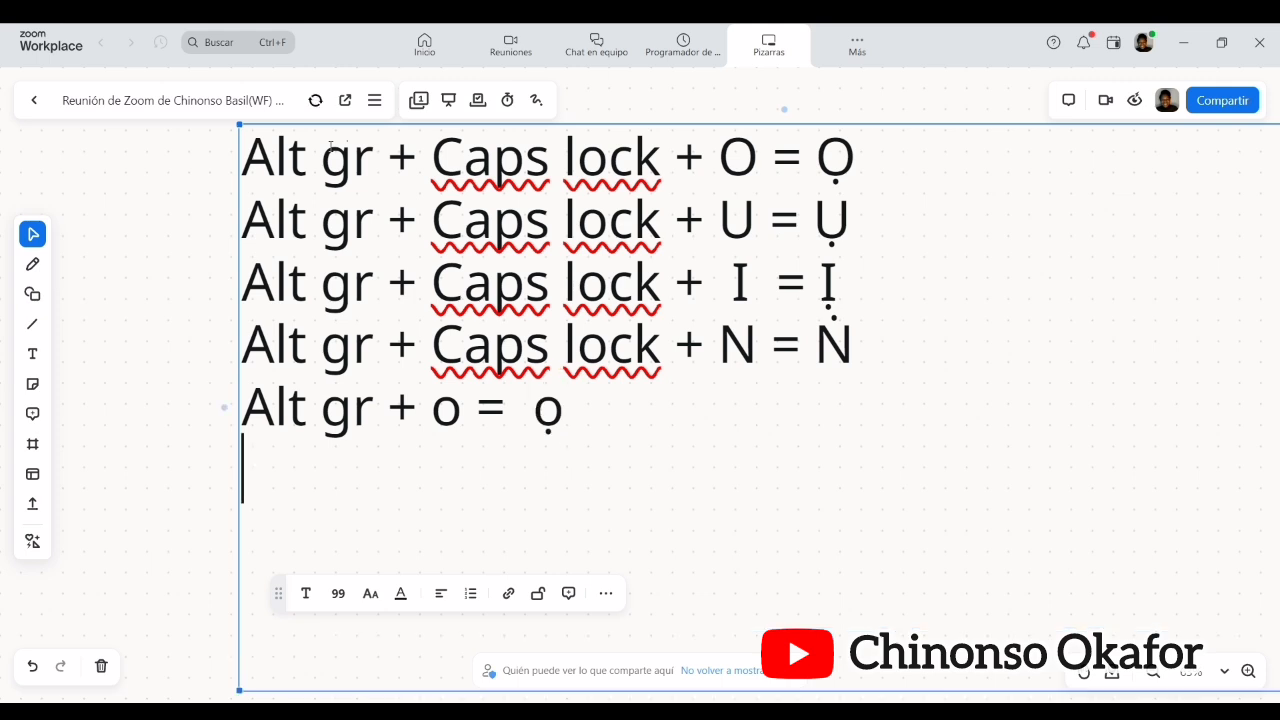
pyautogui.write('Alt ')
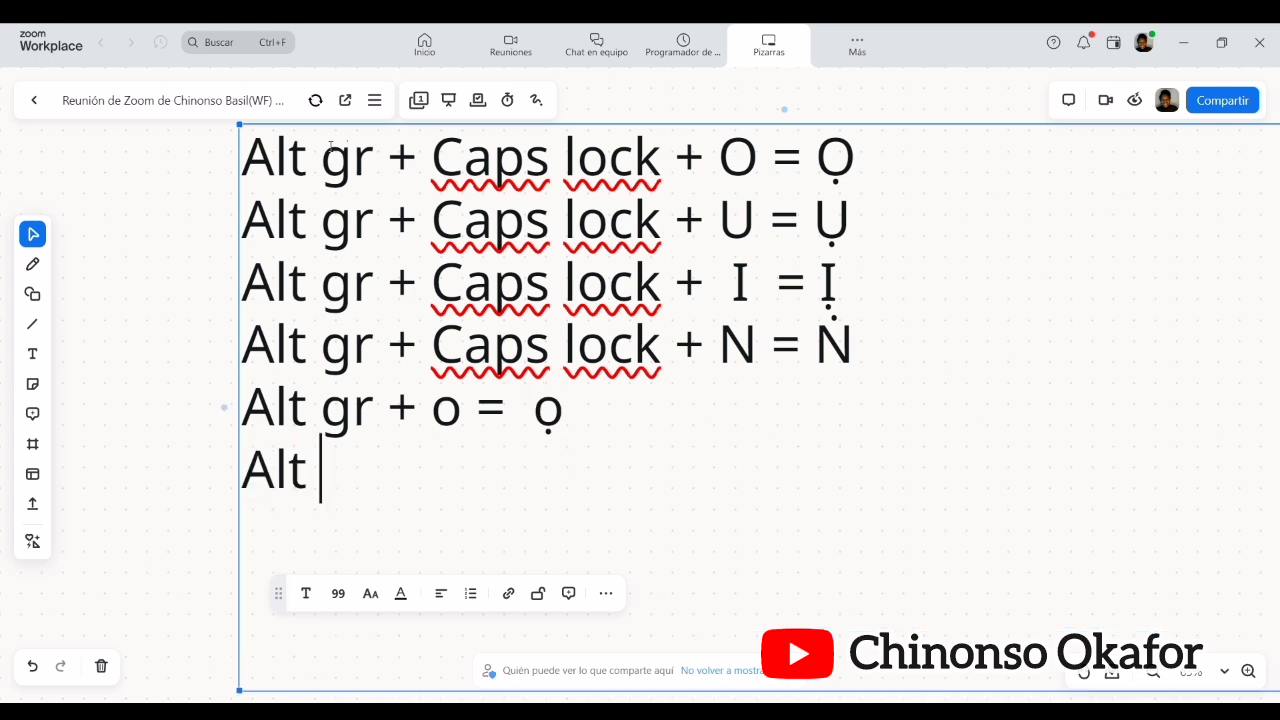
pyautogui.write('gr +')
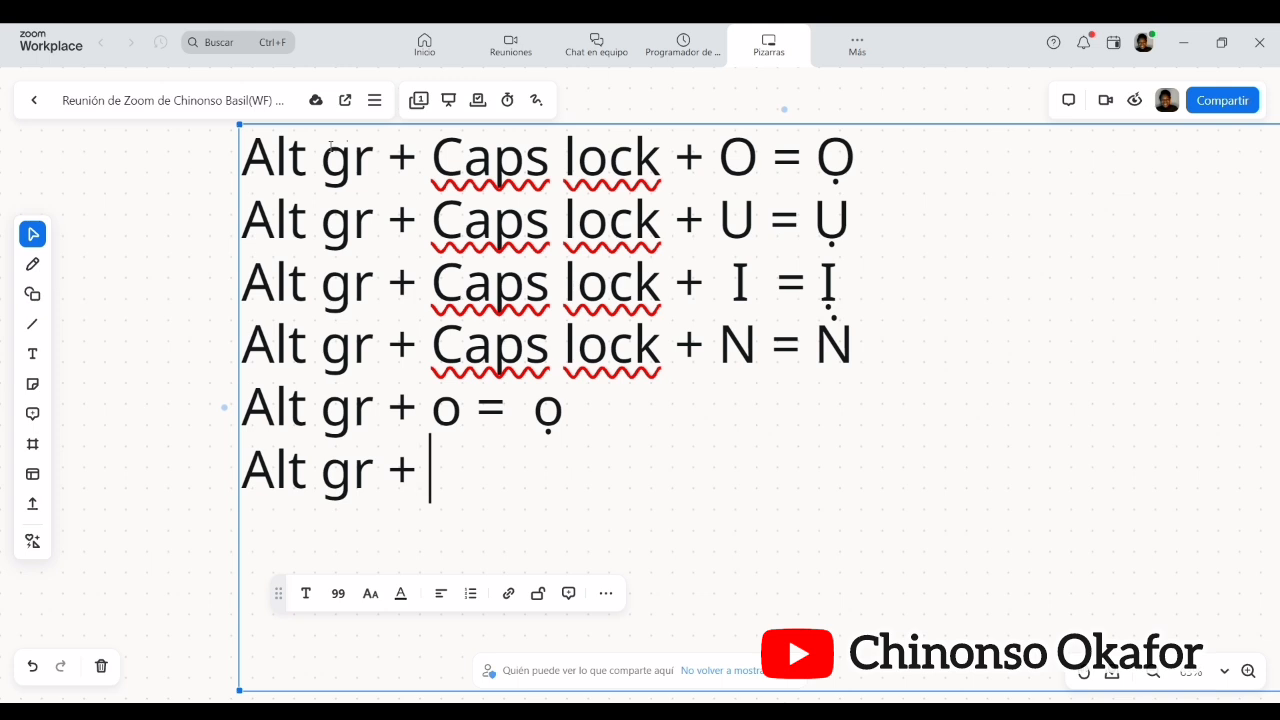
pyautogui.write(',u')
pyautogui.press('BackSpace')
pyautogui.press('BackSpace')
pyautogui.write('ụ')
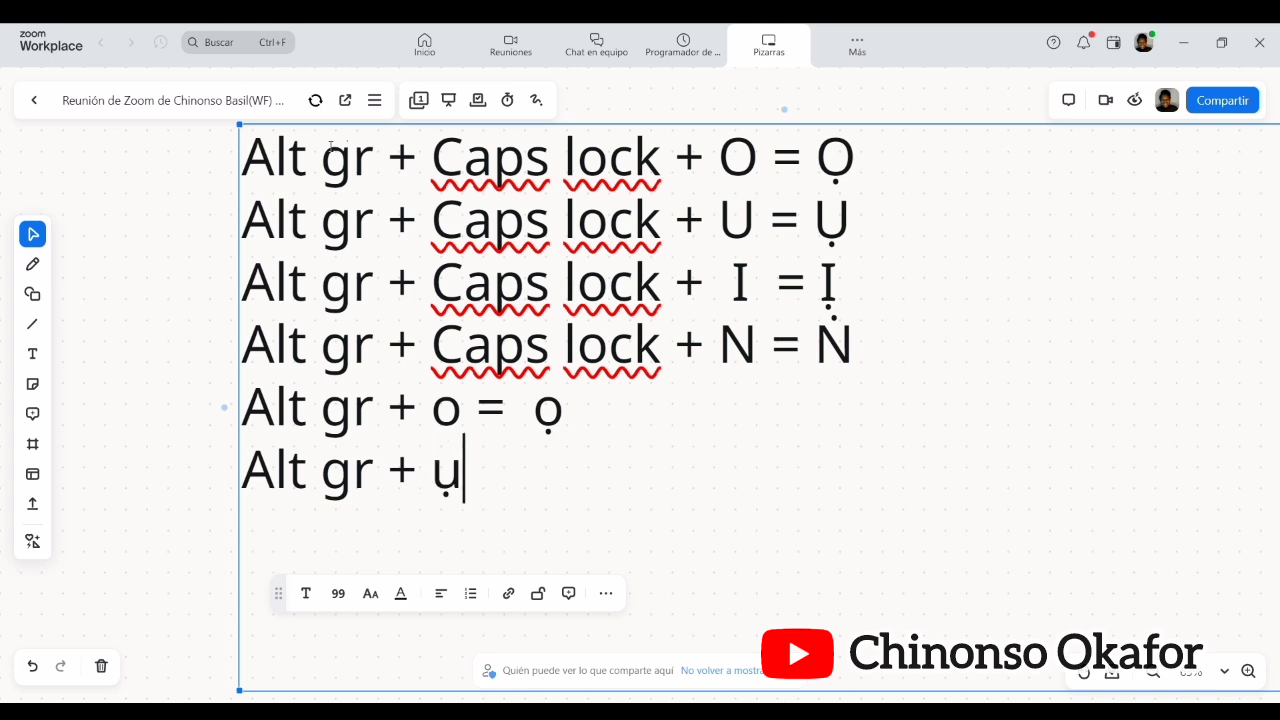
pyautogui.press('BackSpace')
pyautogui.write('u =')
pyautogui.write('ụ')
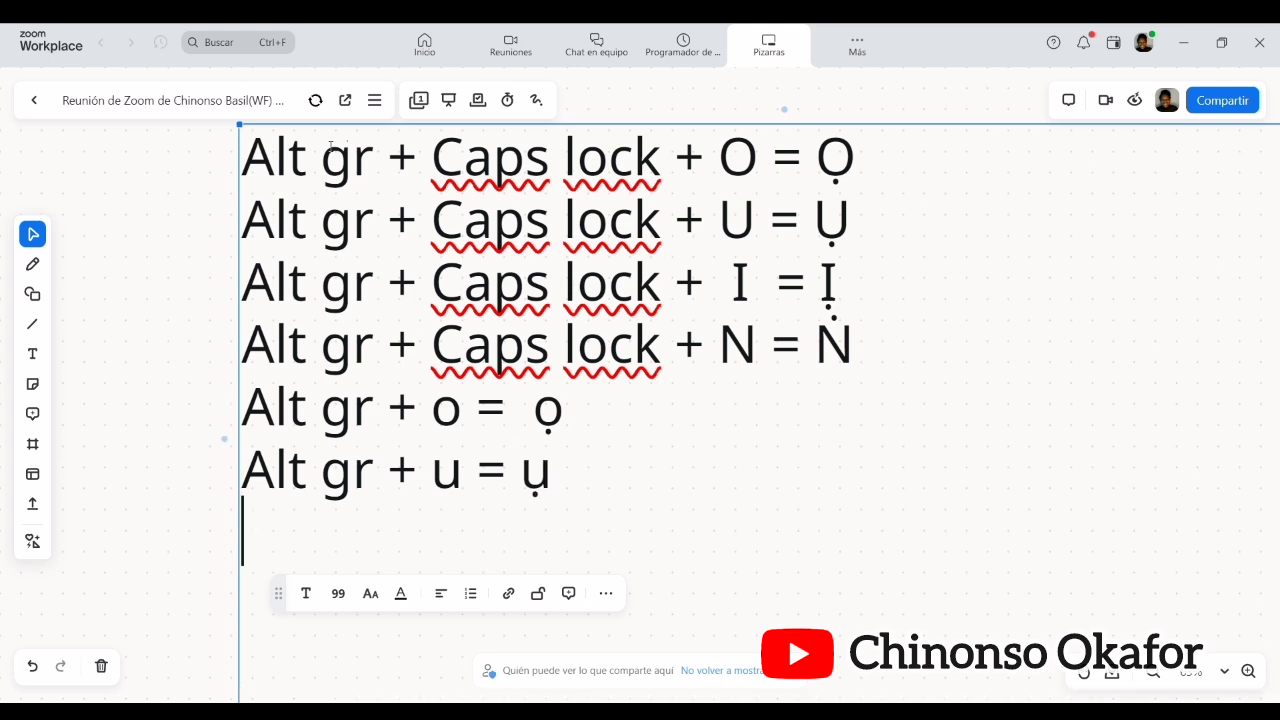
# Add a seventh line to the whiteboard text reading "Alt gr + i =ị".
pyautogui.write('alte')
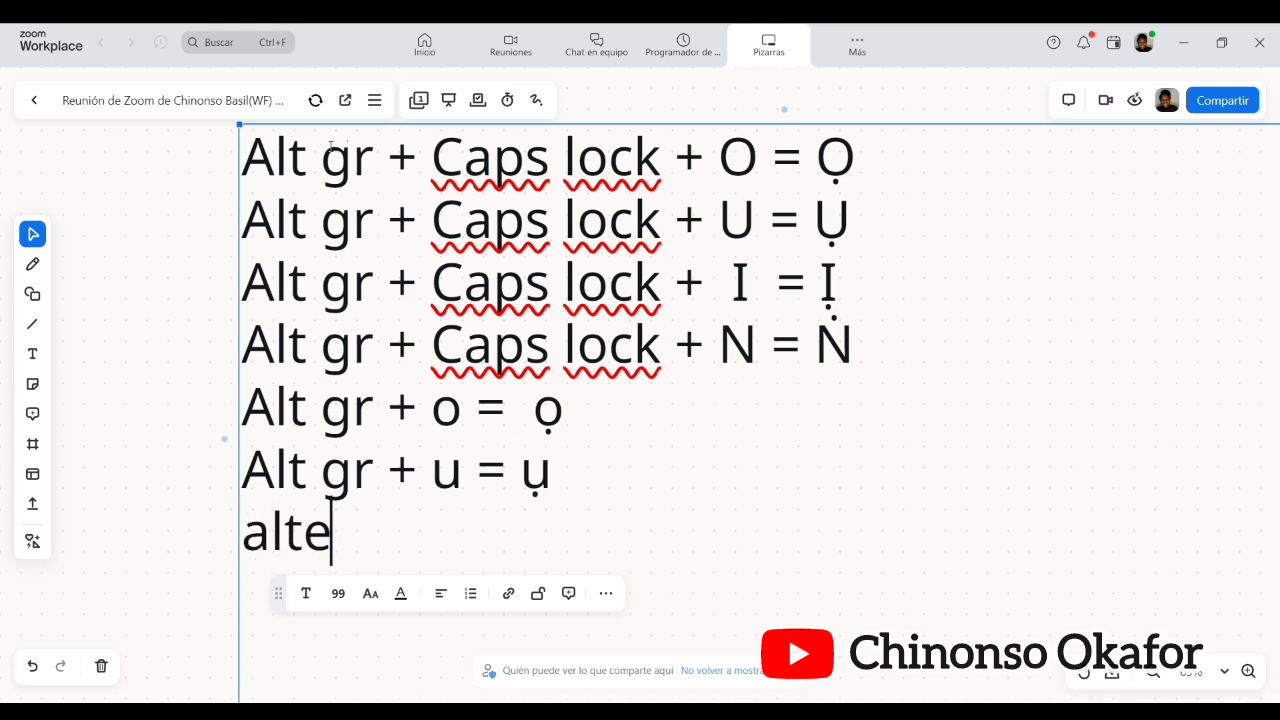
pyautogui.press('BackSpace')
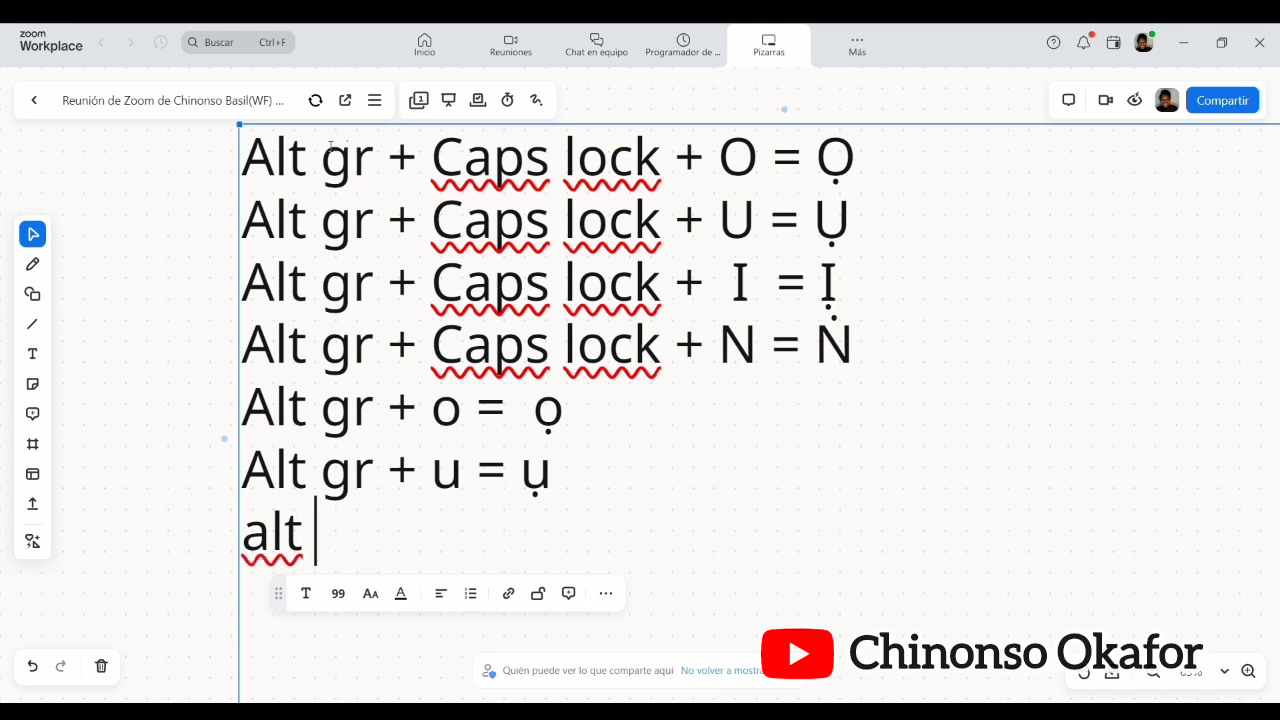
pyautogui.press('BackSpace')
pyautogui.press('BackSpace')
pyautogui.press('BackSpace')
pyautogui.press('BackSpace')
pyautogui.write('Al')
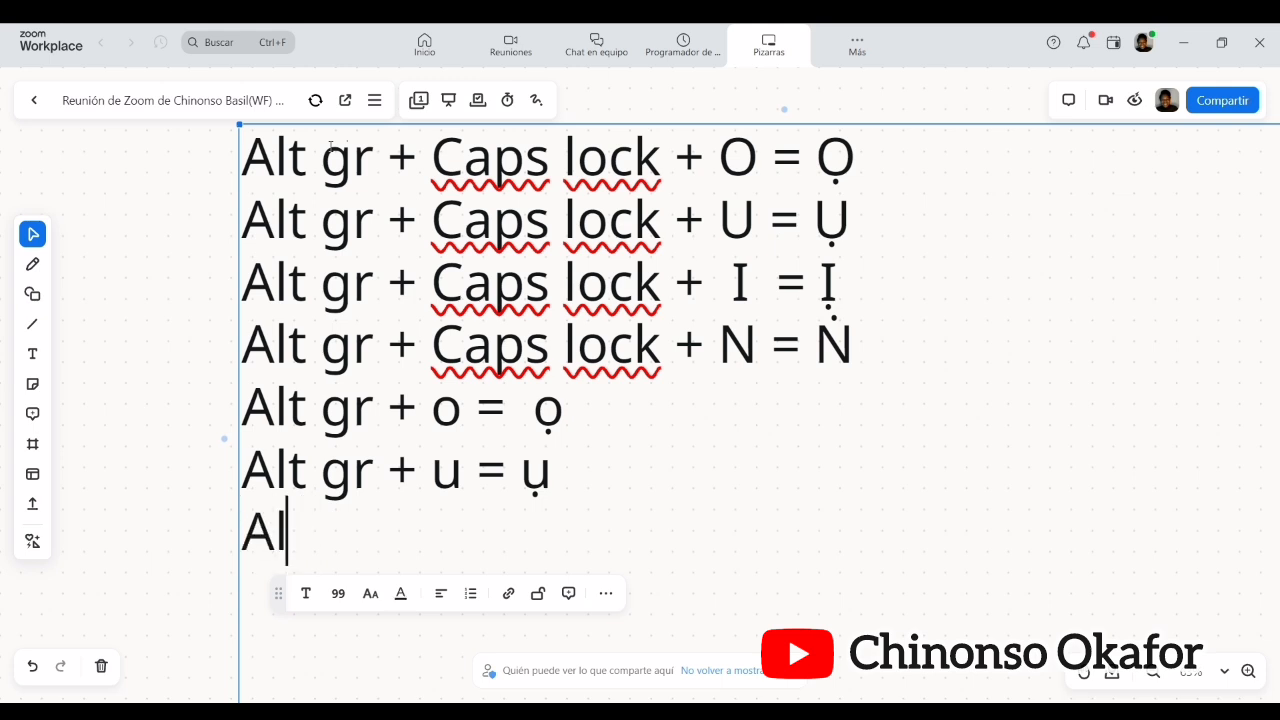
pyautogui.write('t gr ')
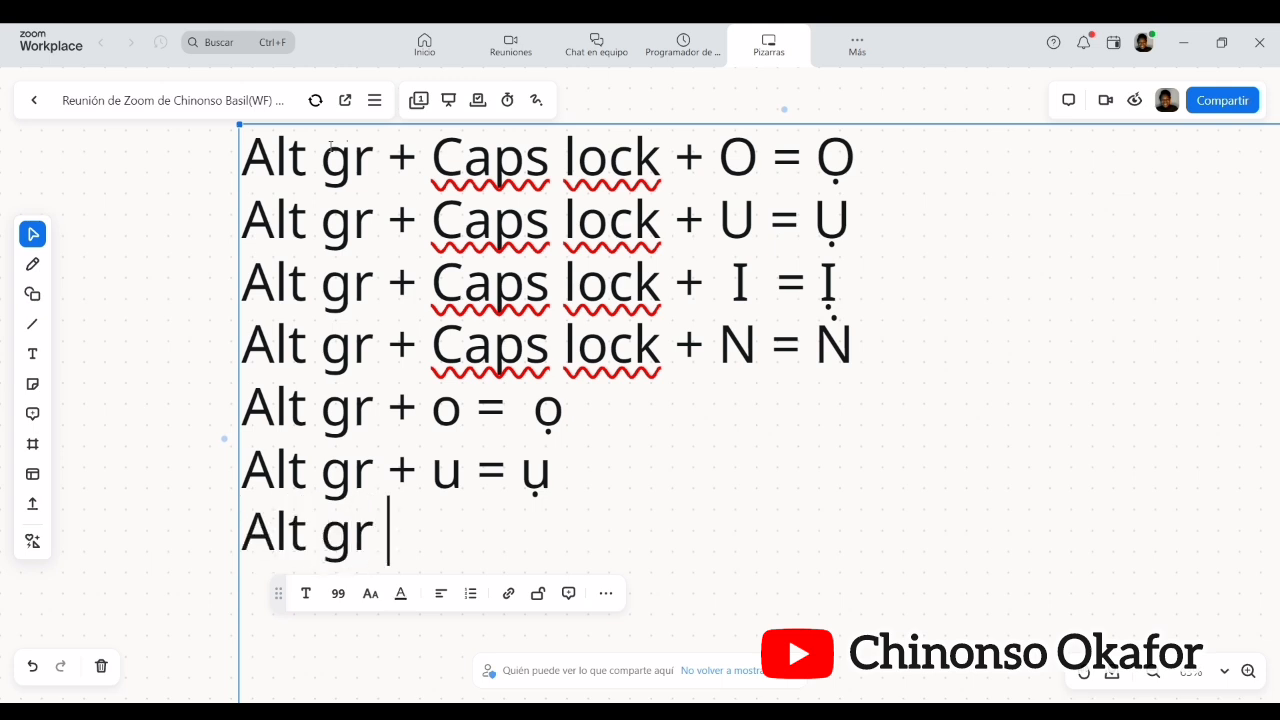
pyautogui.write('+ i')
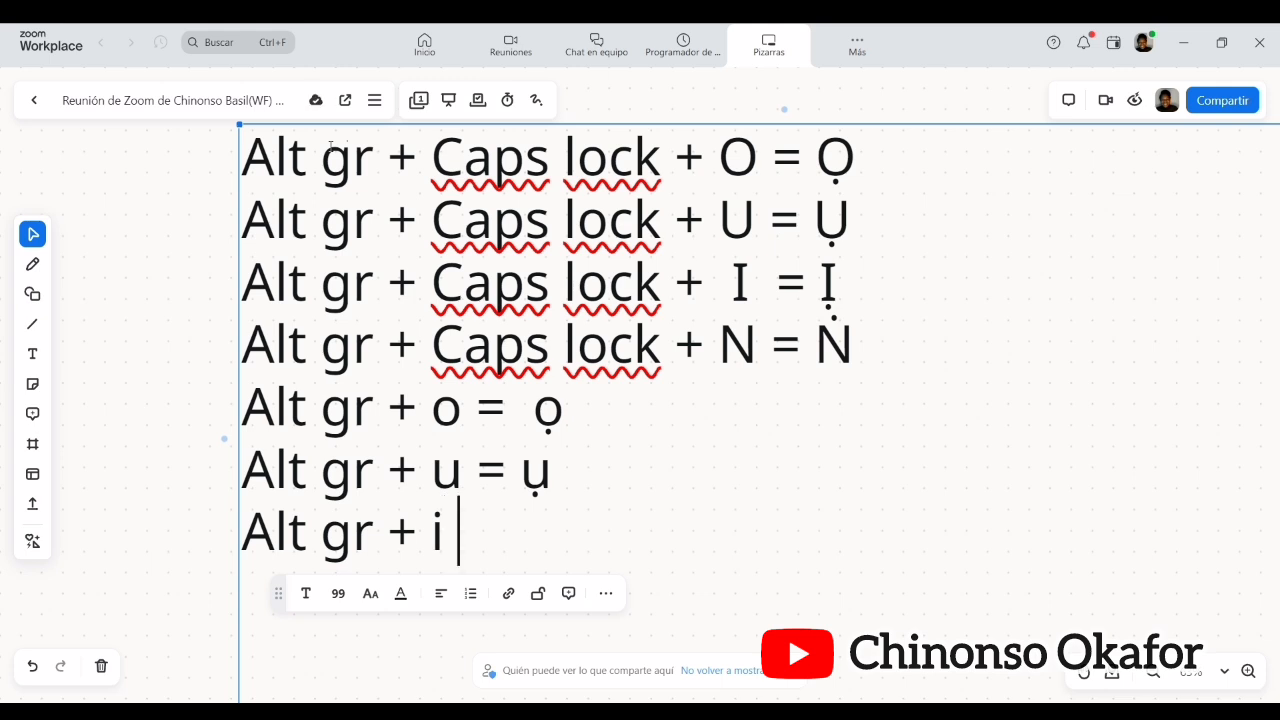
pyautogui.write(' ị')
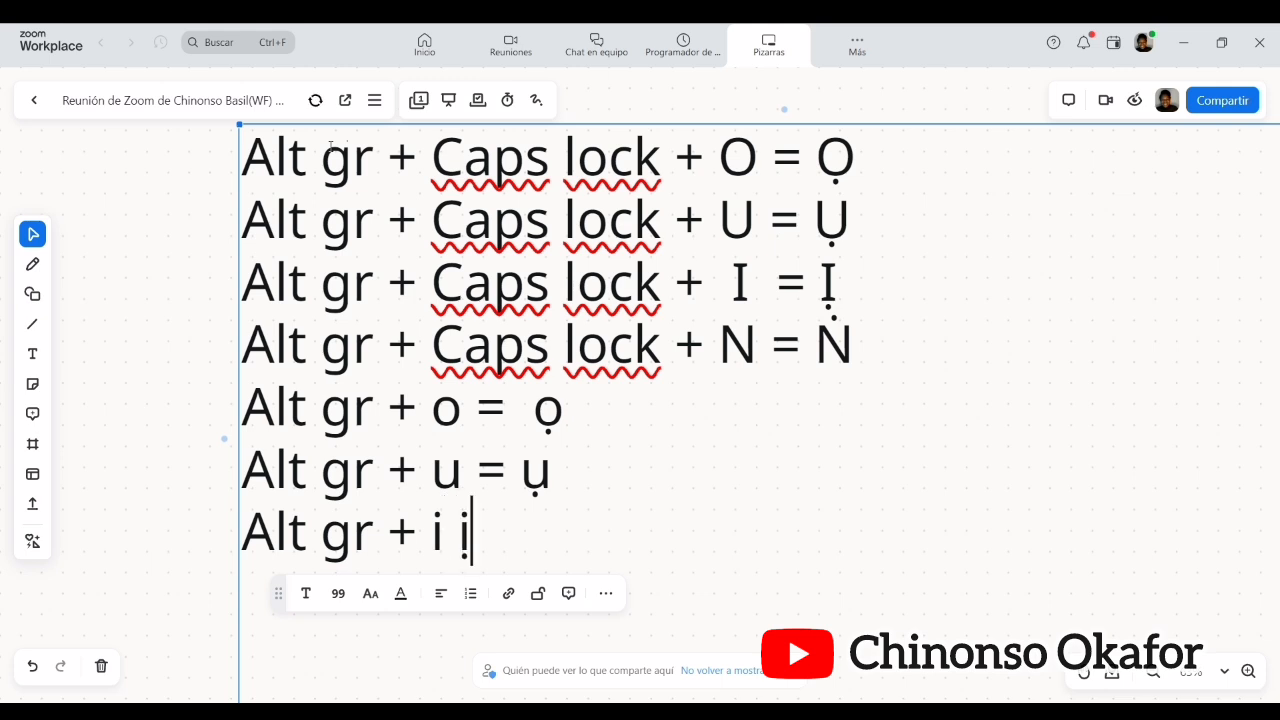
pyautogui.write('\\')
pyautogui.press('BackSpace')
pyautogui.press('Left')
pyautogui.write('=')
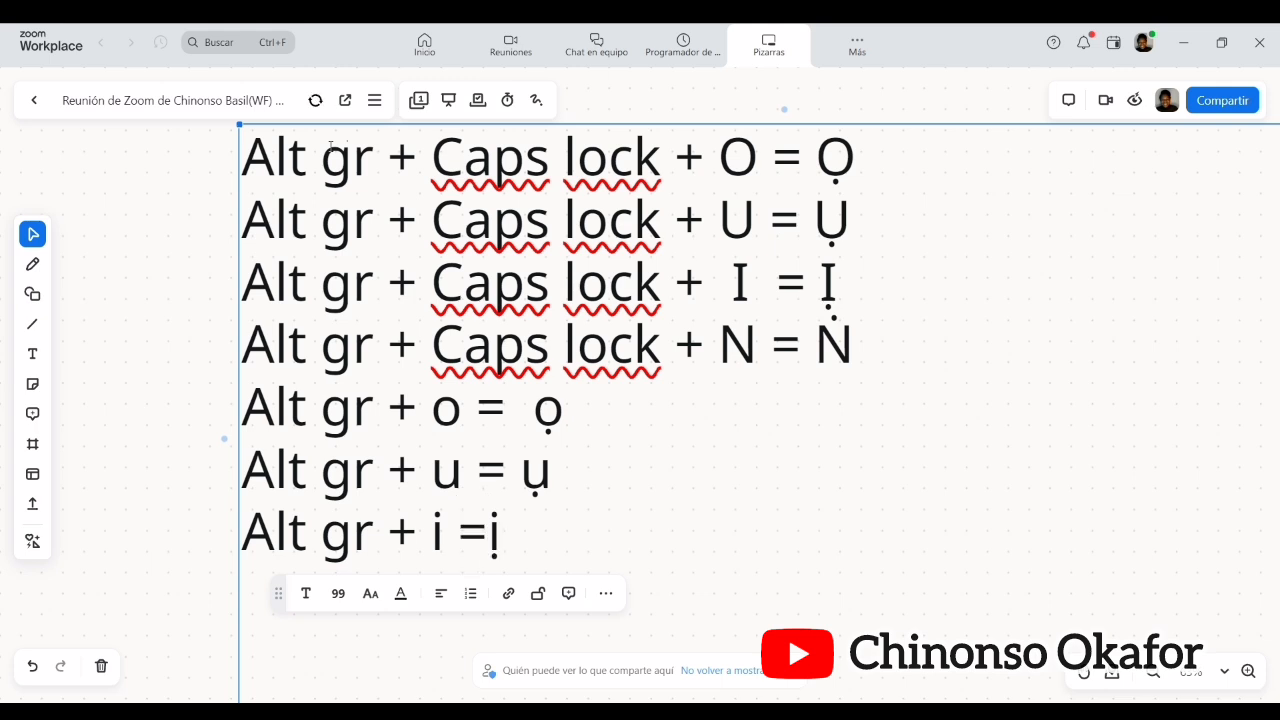
# Insert two extra spaces before the equals sign in the lowercase i line and one in the lowercase u line.
pyautogui.press('Left')
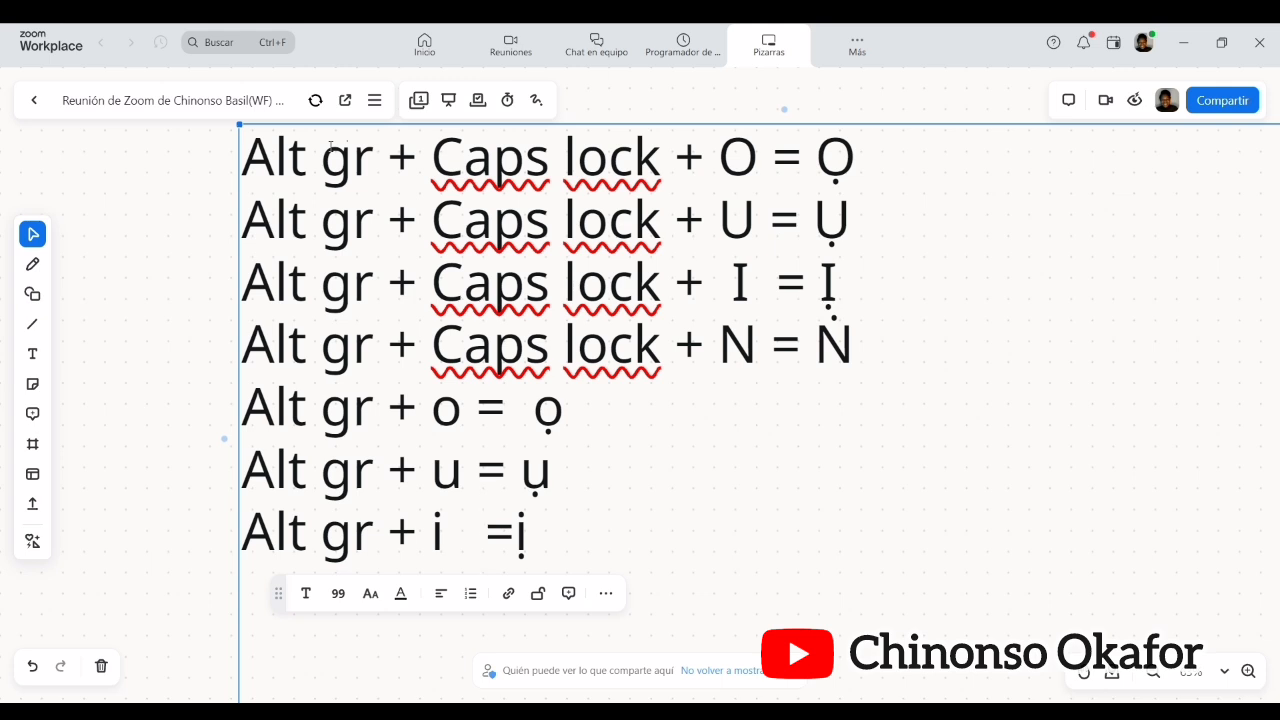
pyautogui.press('Up')
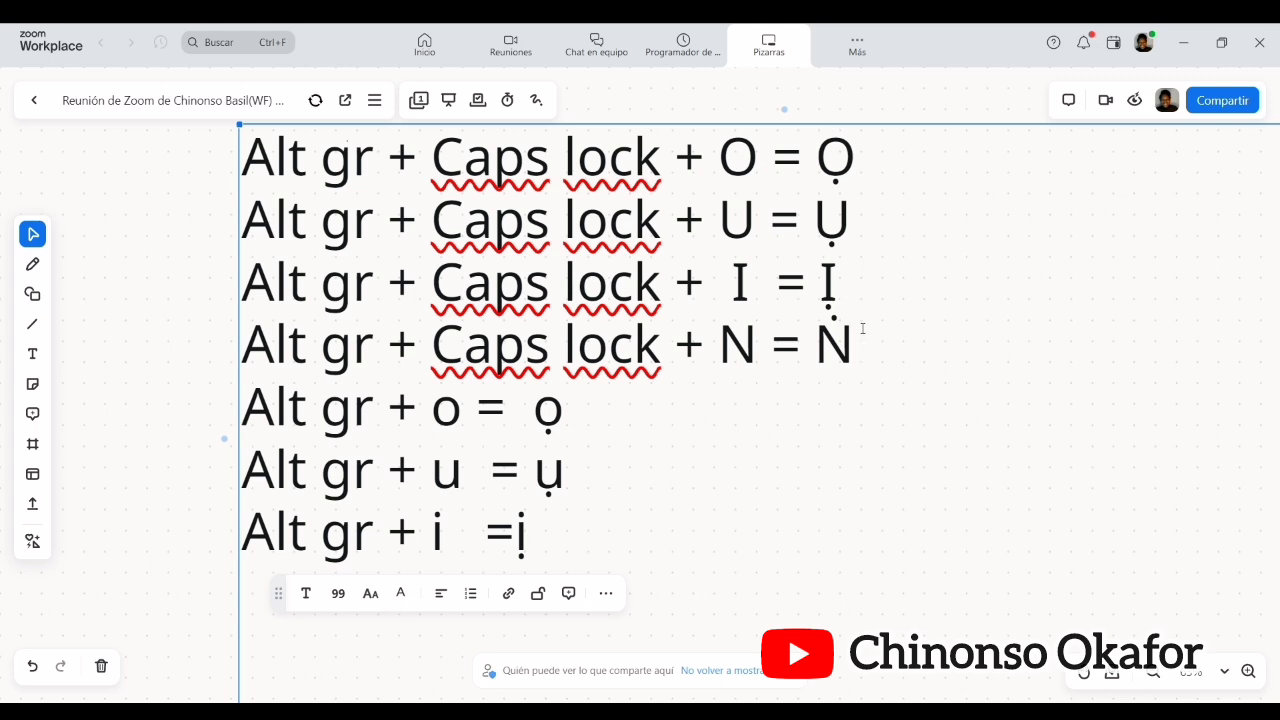
# Insert a blank line between the uppercase N and lowercase o lines, and move the floating formatting bar clear of the text.
pyautogui.press('Return')
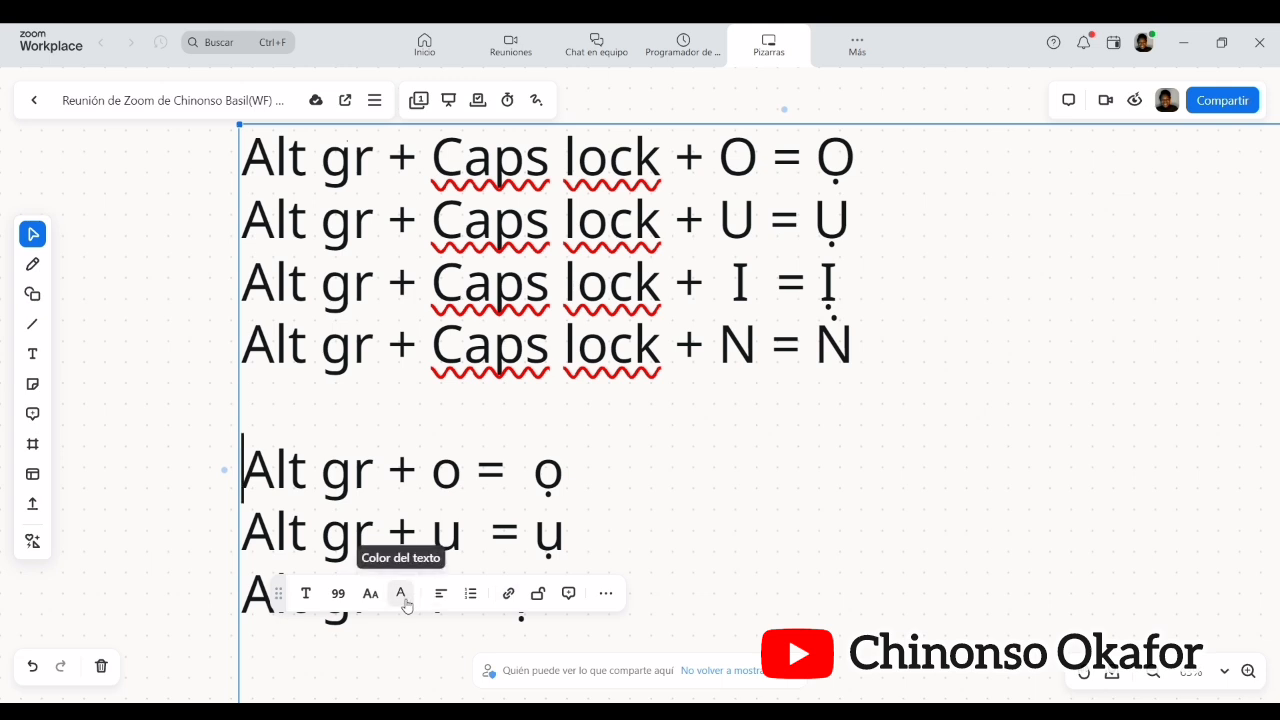
pyautogui.moveTo(277, 592); pyautogui.dragTo(917, 536)
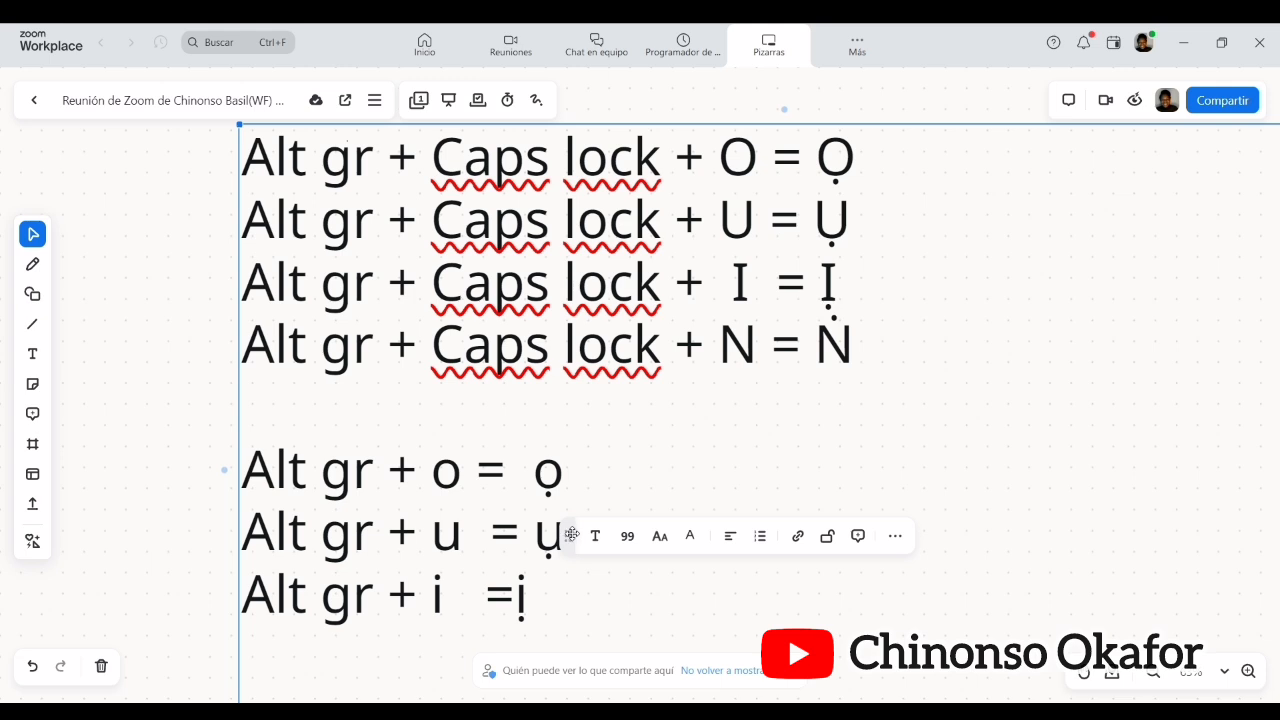
pyautogui.moveTo(571, 534); pyautogui.dragTo(853, 543)
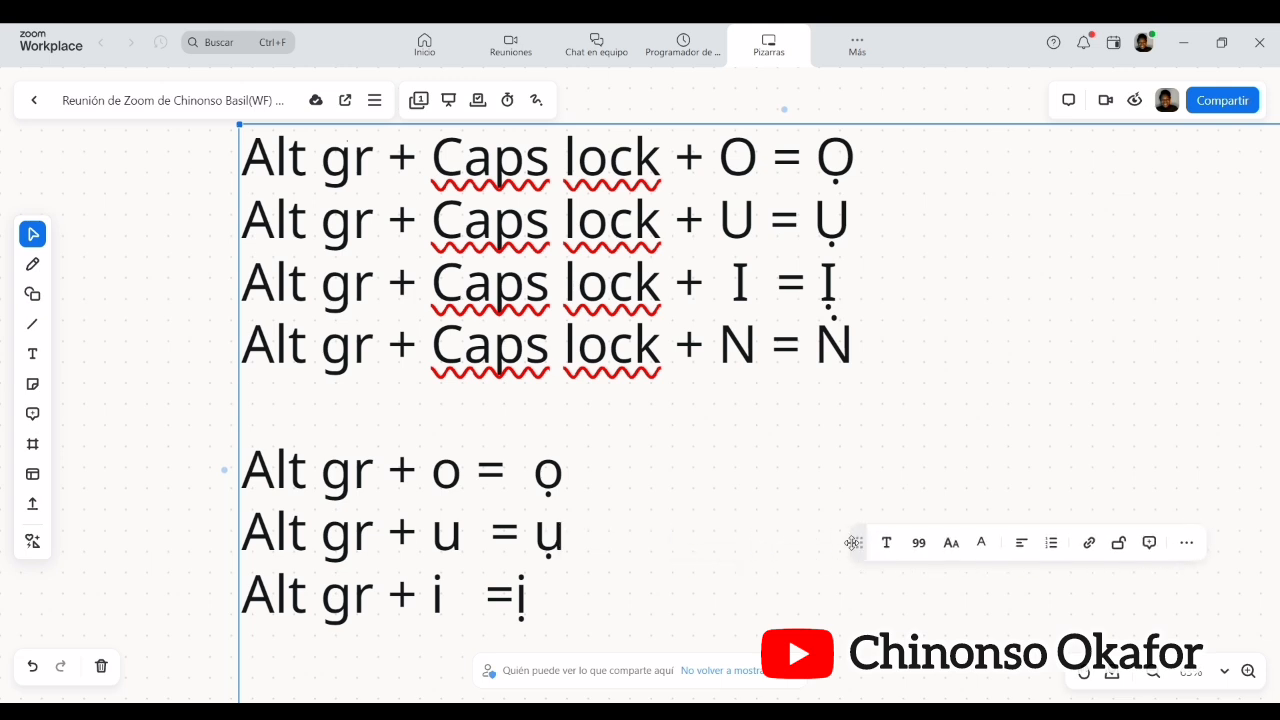